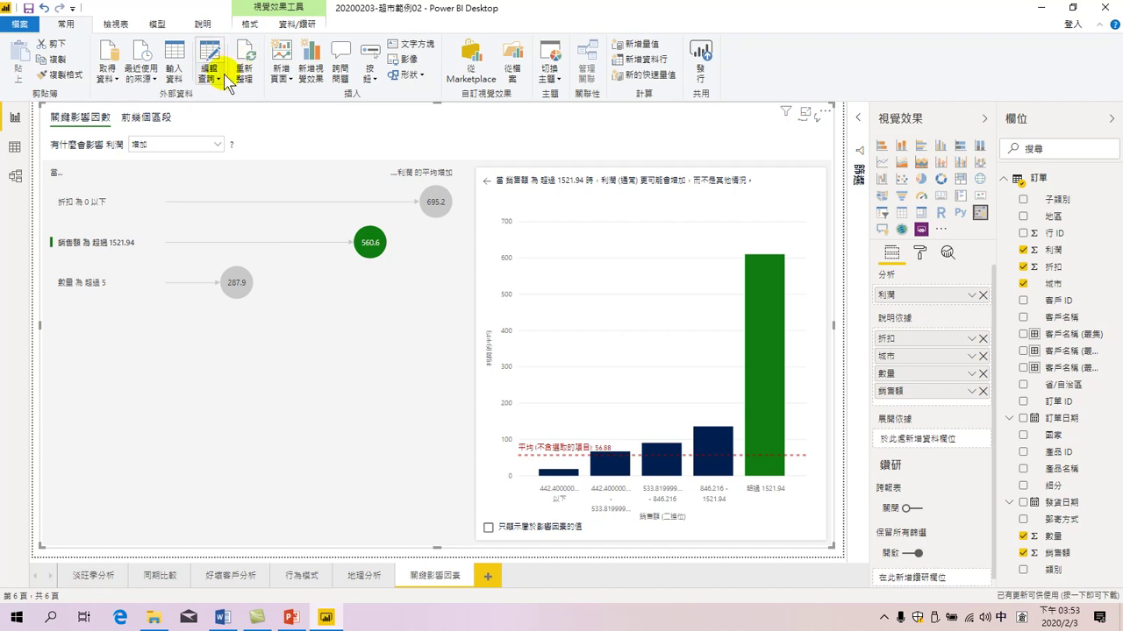
Start changing the source of the 超市範例.xlsx workbook in the report's data source settings.
{"action": "left_click", "coordinate": [66, 24]}
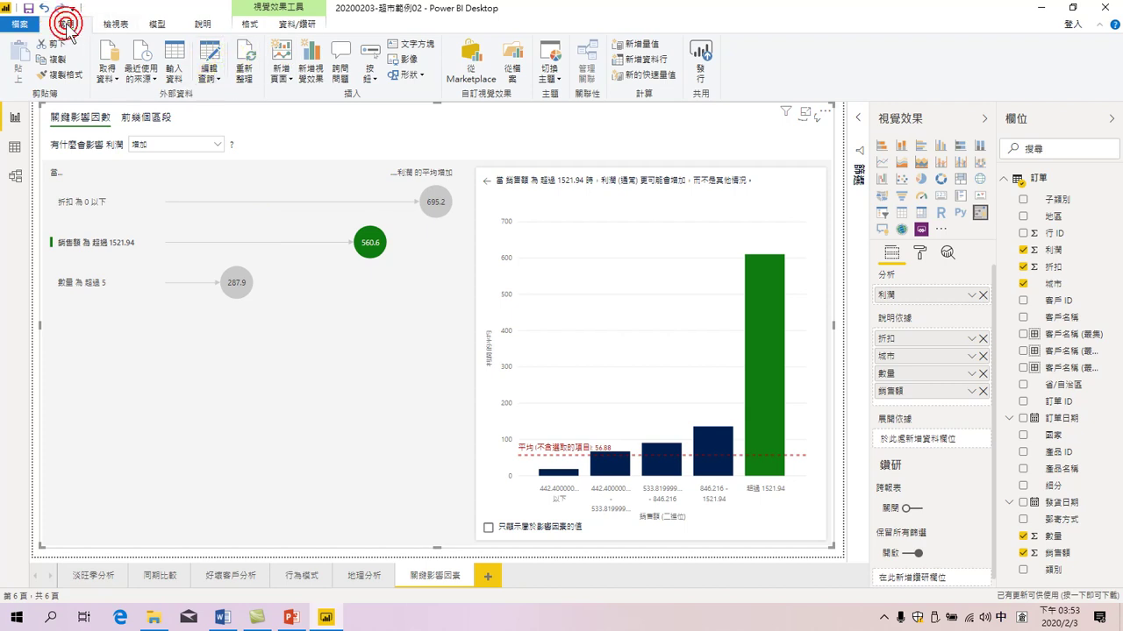
{"action": "left_click", "coordinate": [213, 77]}
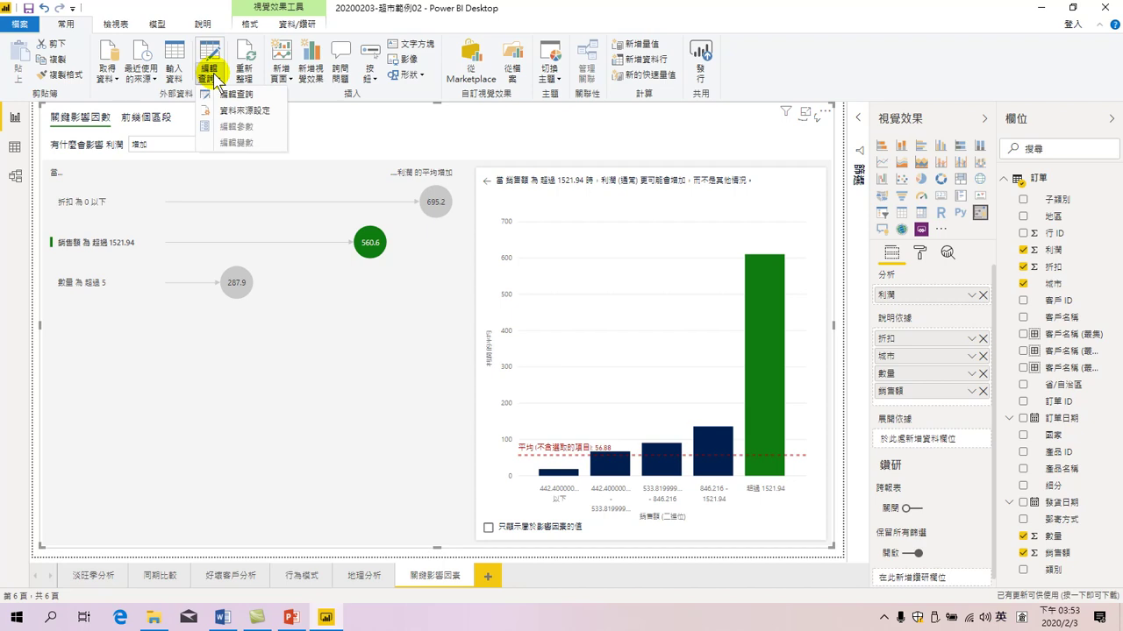
{"action": "left_click", "coordinate": [246, 113]}
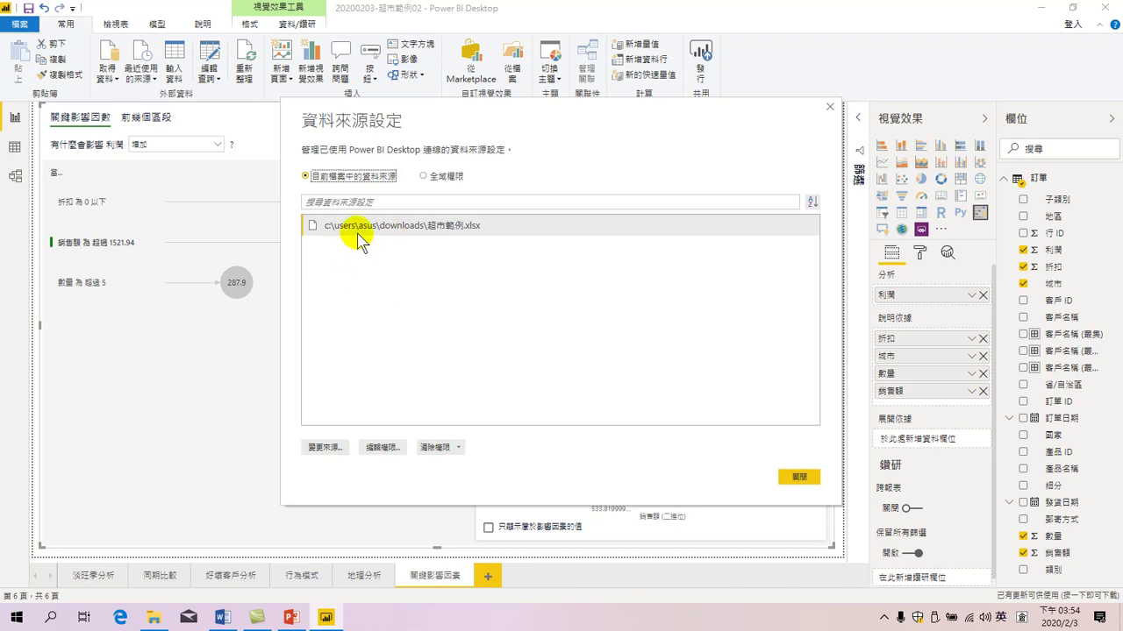
{"action": "left_click", "coordinate": [321, 447]}
{"action": "left_click", "coordinate": [320, 448]}
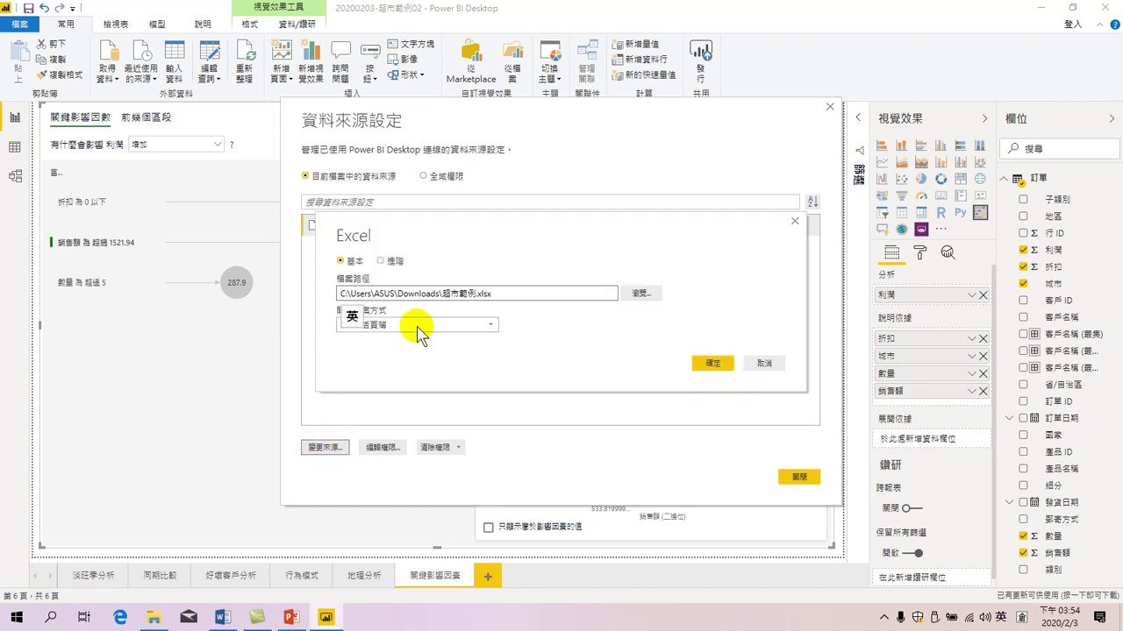
Choose 超市範例 from the Downloads folder as the source workbook, accept it and close the data source settings.
{"action": "left_click", "coordinate": [643, 293]}
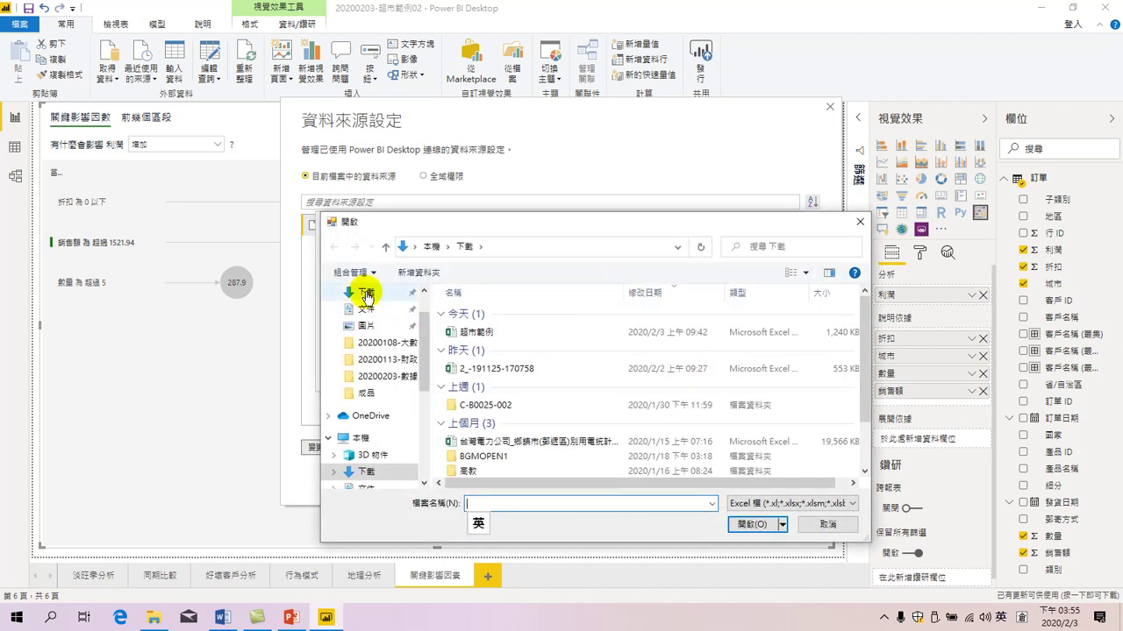
{"action": "left_click", "coordinate": [366, 295]}
{"action": "left_click", "coordinate": [482, 334]}
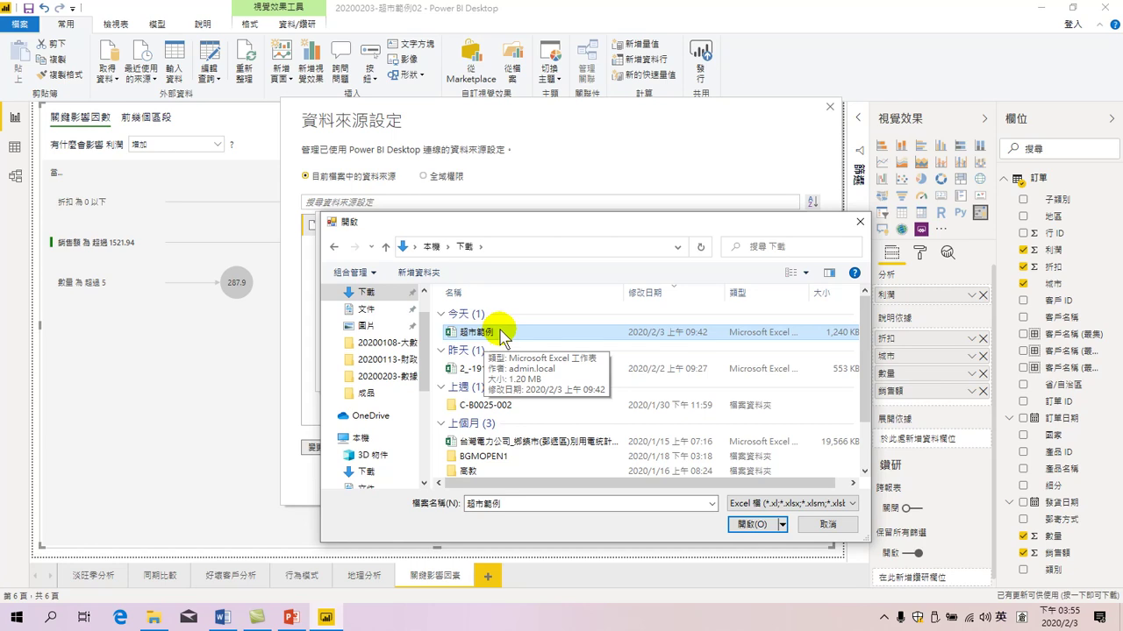
{"action": "left_click", "coordinate": [750, 523]}
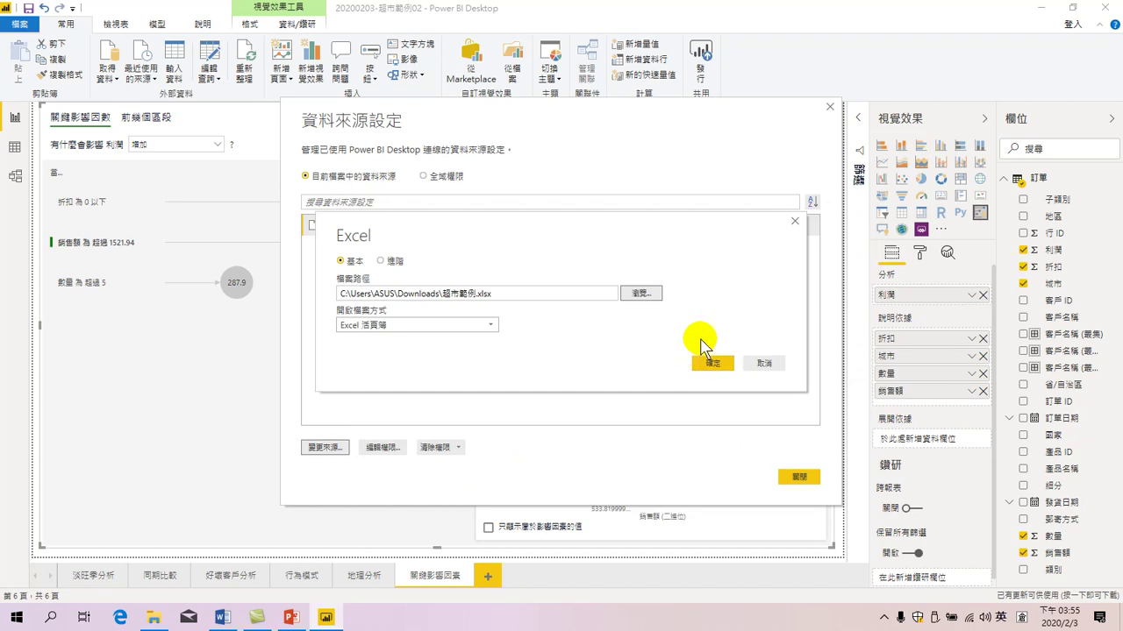
{"action": "left_click", "coordinate": [712, 363]}
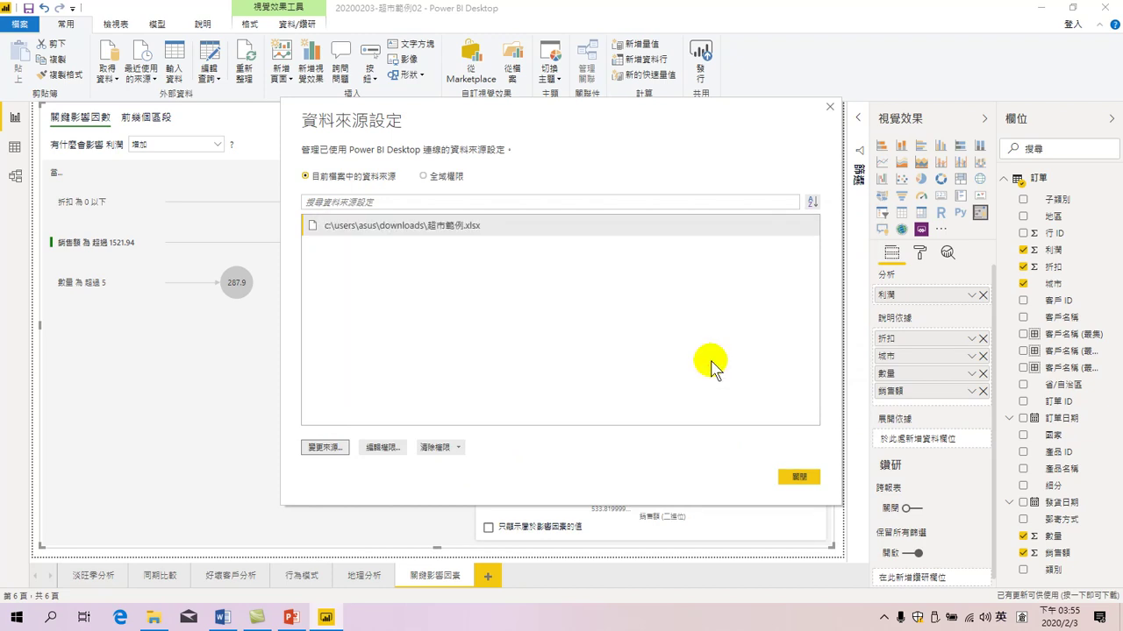
{"action": "left_click", "coordinate": [797, 481]}
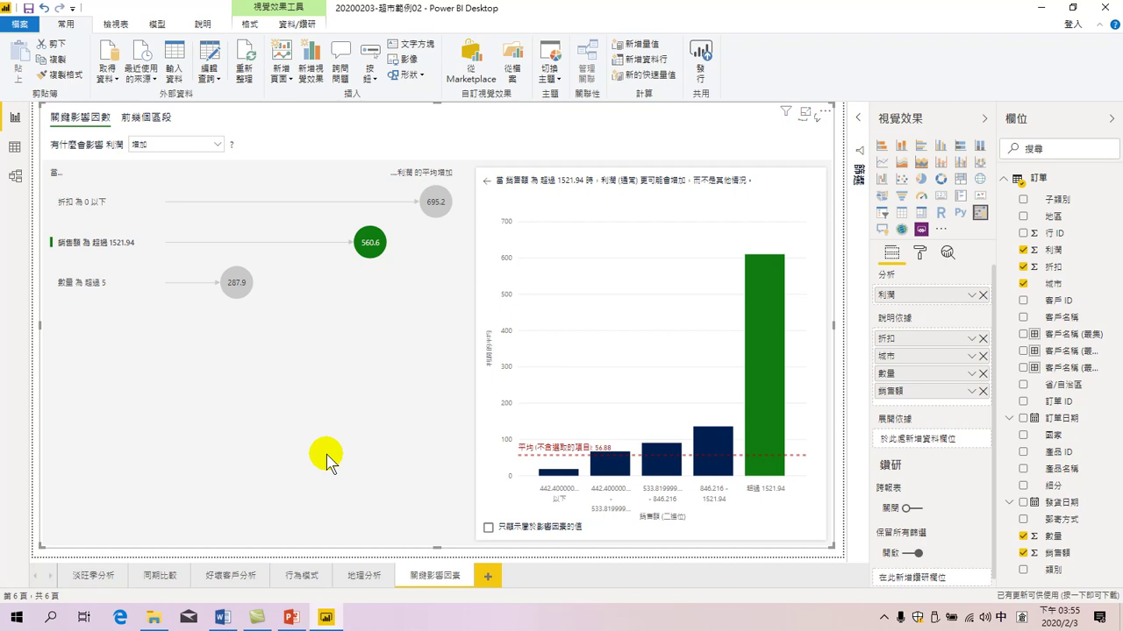
Save the report with the 淡旺季分析 page showing, then close it.
{"action": "left_click", "coordinate": [89, 577]}
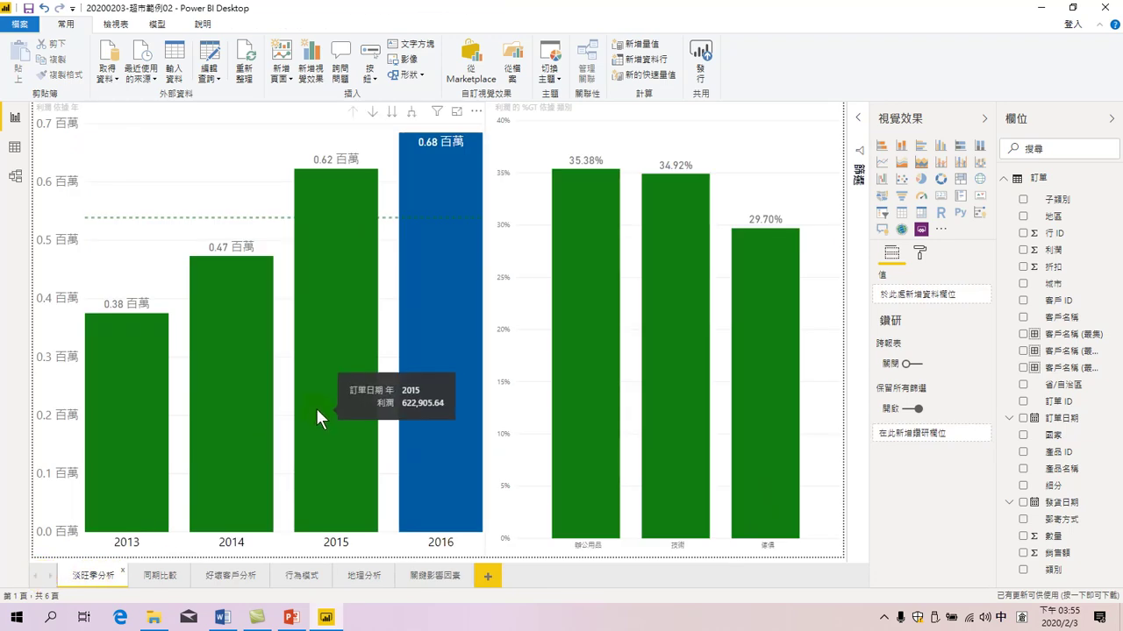
{"action": "left_click", "coordinate": [30, 9]}
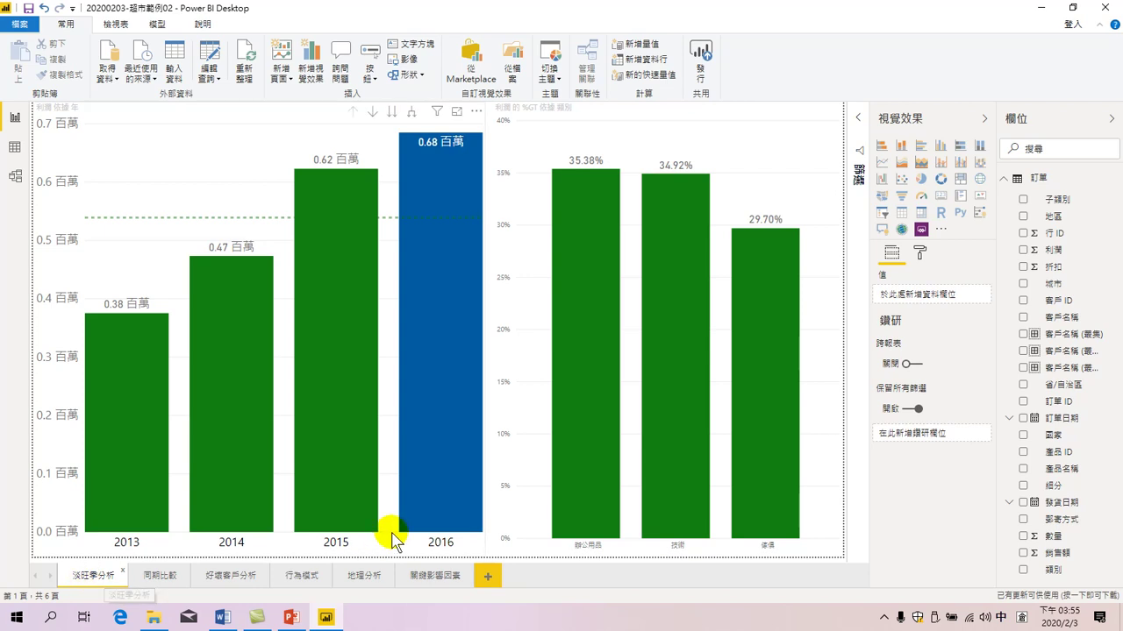
{"action": "mouse_move", "coordinate": [466, 519]}
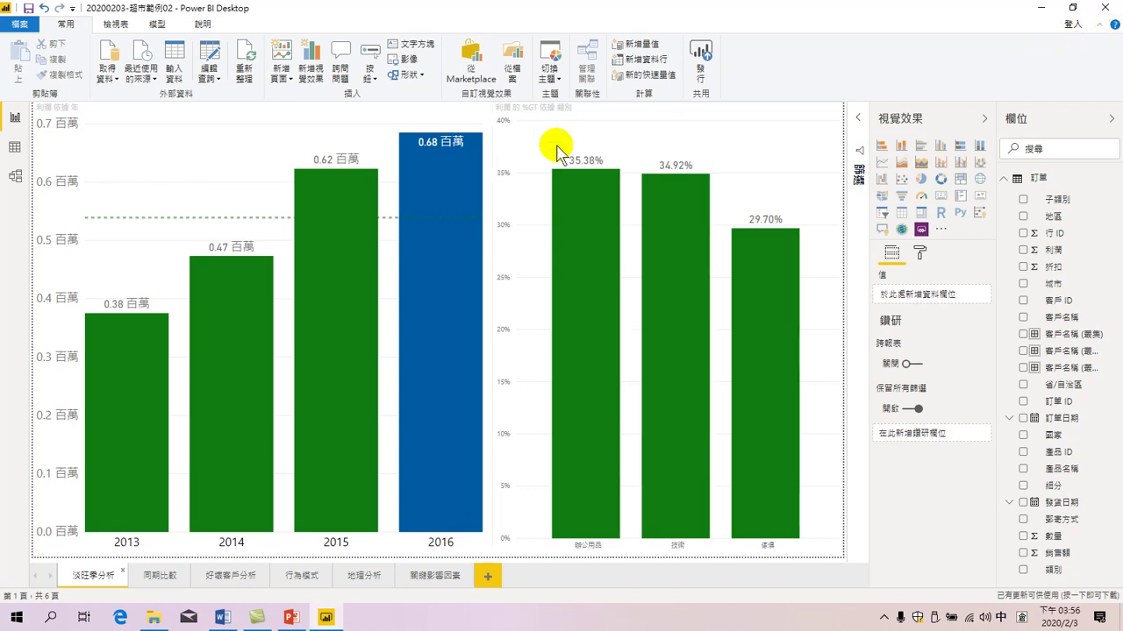
{"action": "mouse_move", "coordinate": [456, 193]}
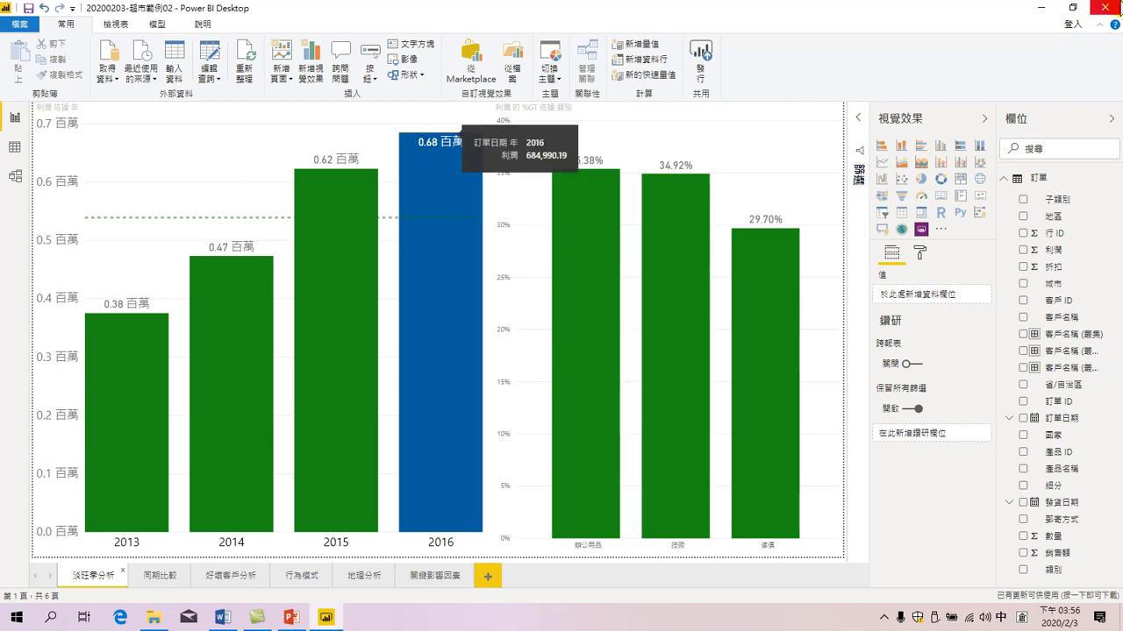
{"action": "left_click", "coordinate": [1112, 8]}
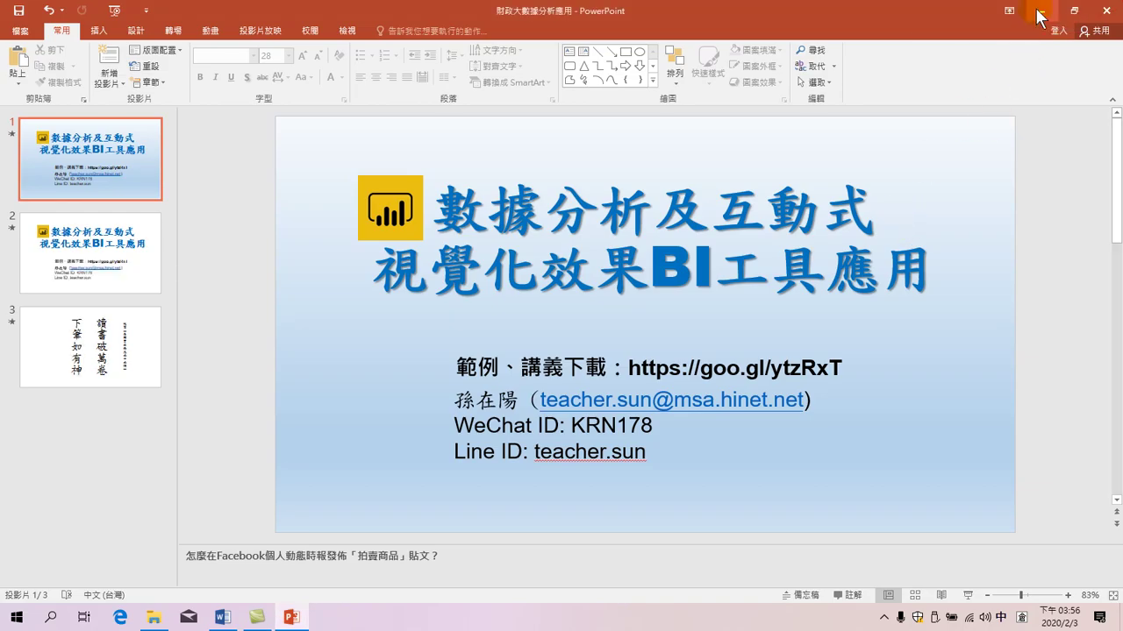
Open the 超市範例 workbook from the Downloads folder in Excel and enable editing.
{"action": "left_click", "coordinate": [1038, 11]}
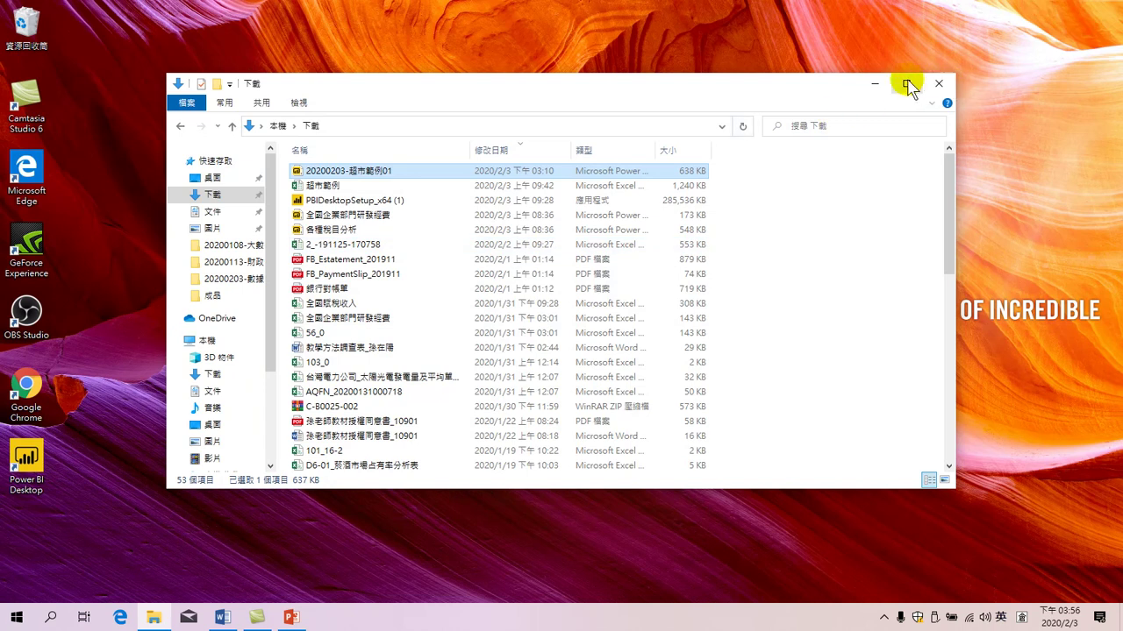
{"action": "left_click", "coordinate": [906, 83]}
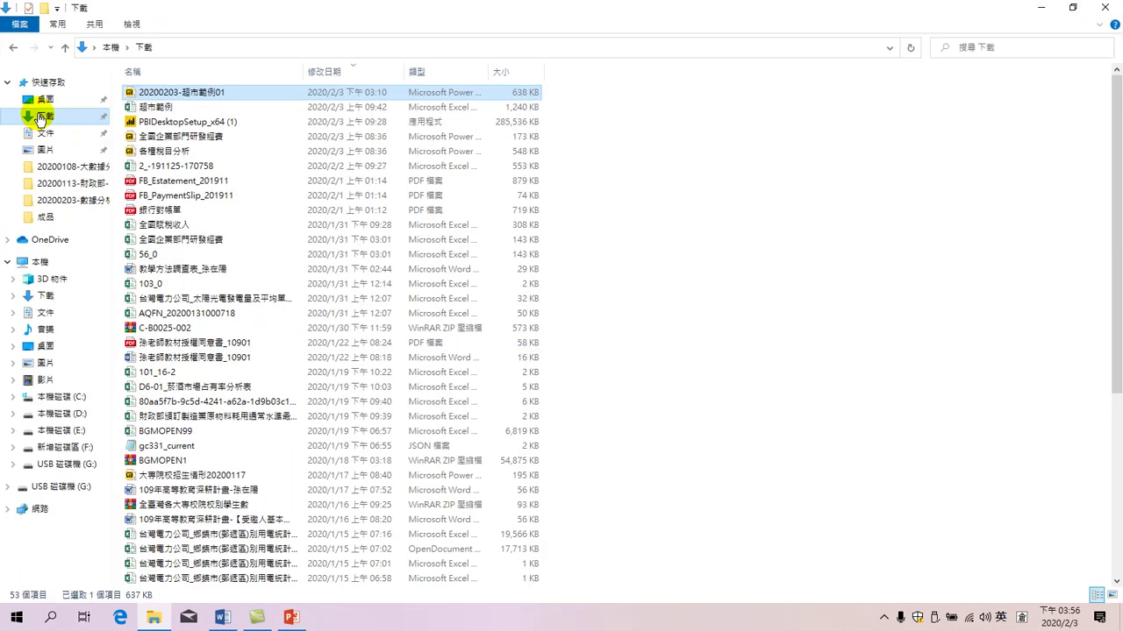
{"action": "left_click", "coordinate": [41, 117]}
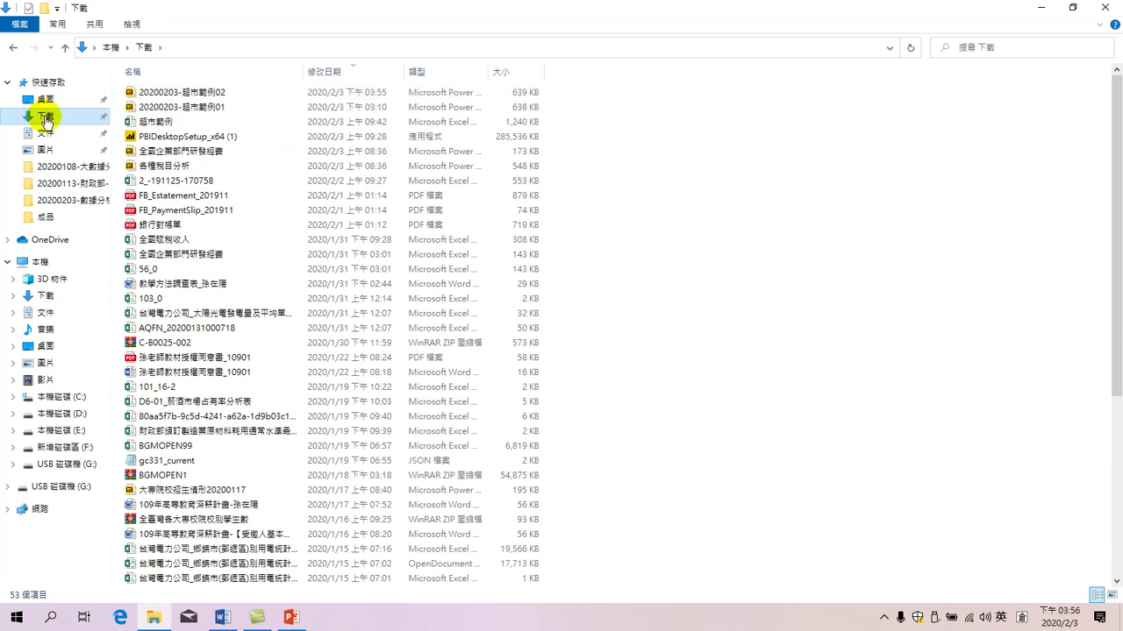
{"action": "left_click", "coordinate": [148, 125]}
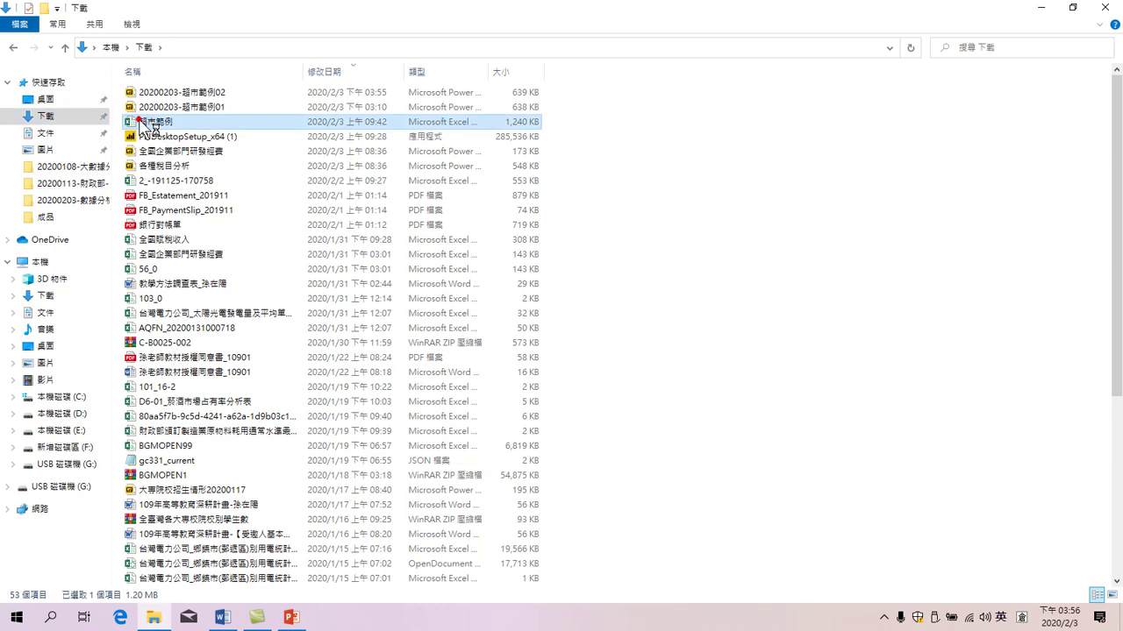
{"action": "double_click", "coordinate": [145, 126]}
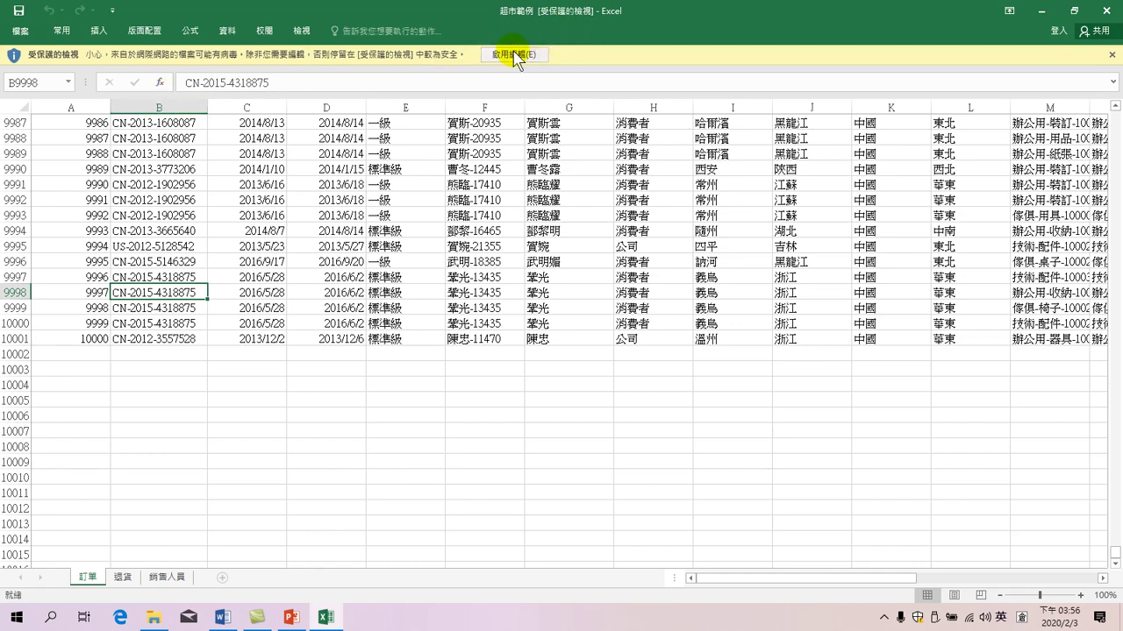
{"action": "left_click", "coordinate": [512, 55]}
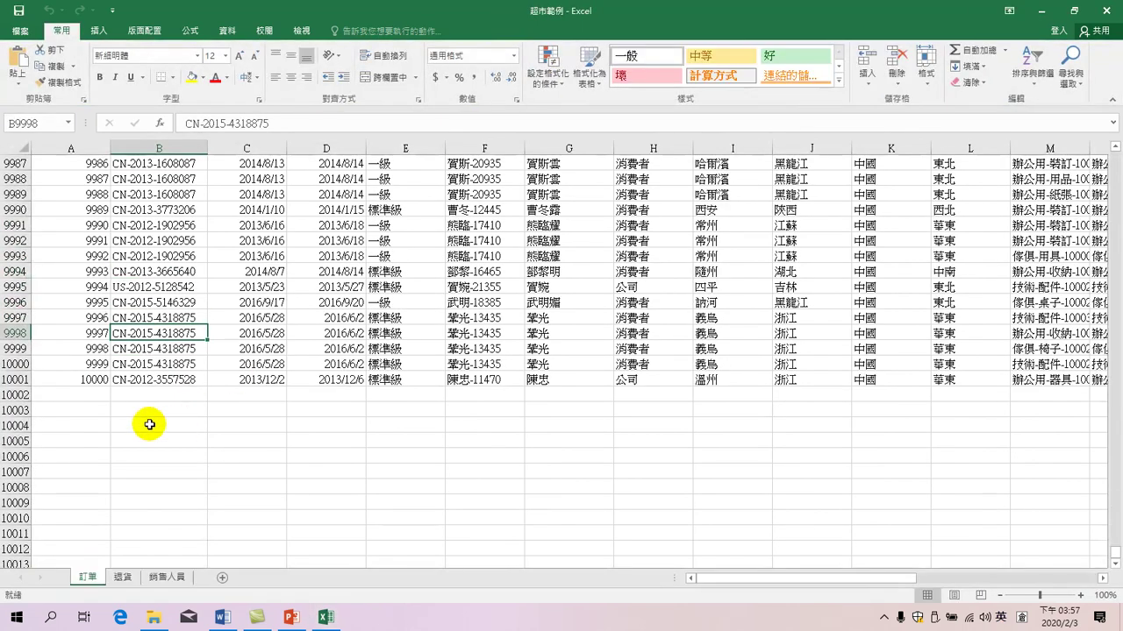
Copy row 10001 of the 訂單 sheet into the empty row 10002.
{"action": "left_click", "coordinate": [74, 391]}
{"action": "left_click", "coordinate": [14, 395]}
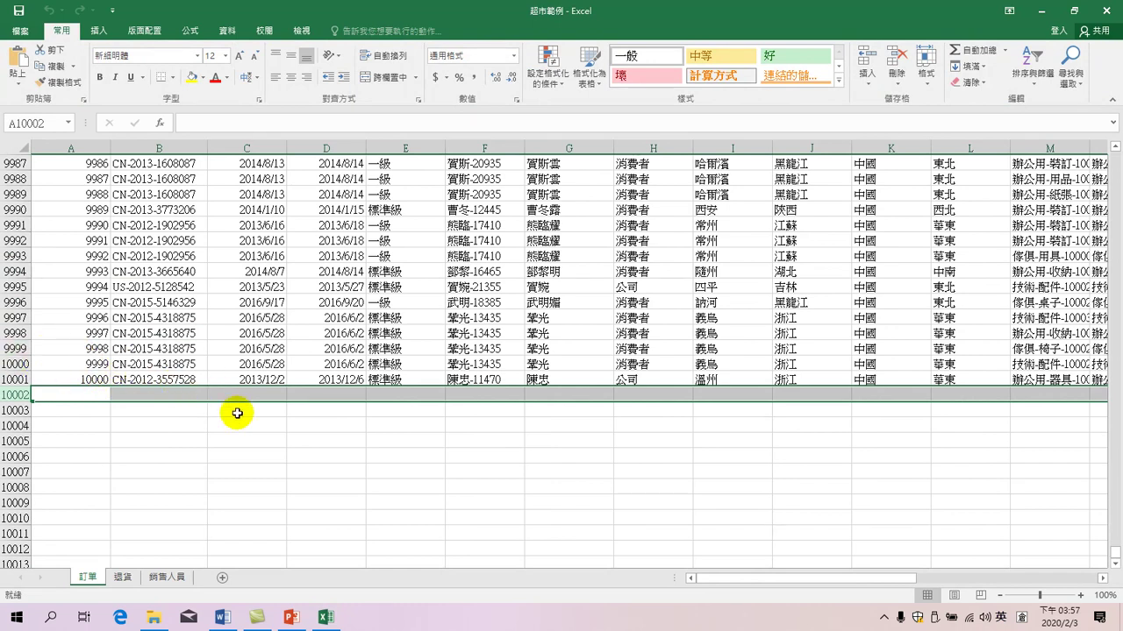
{"action": "right_click", "coordinate": [13, 379]}
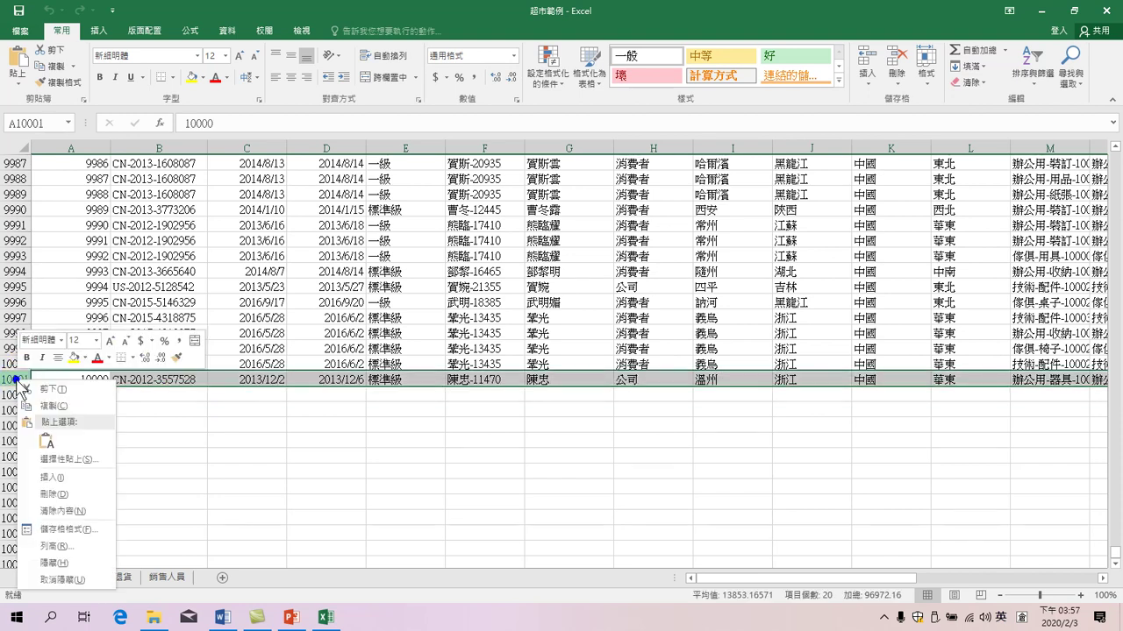
{"action": "left_click", "coordinate": [41, 391]}
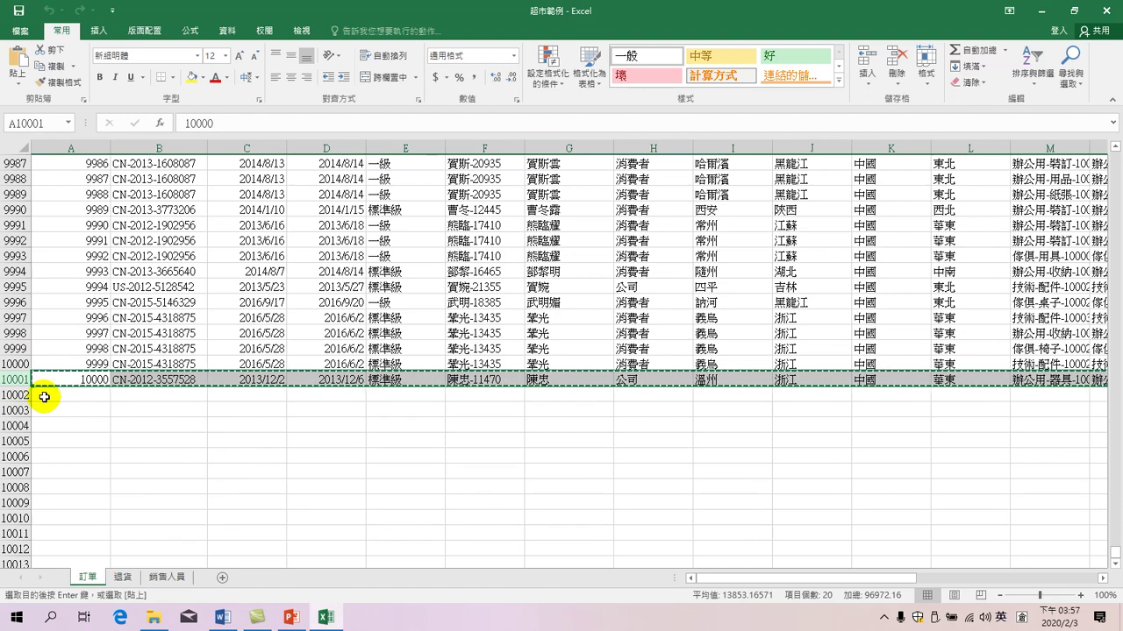
{"action": "right_click", "coordinate": [43, 396]}
{"action": "mouse_move", "coordinate": [91, 165]}
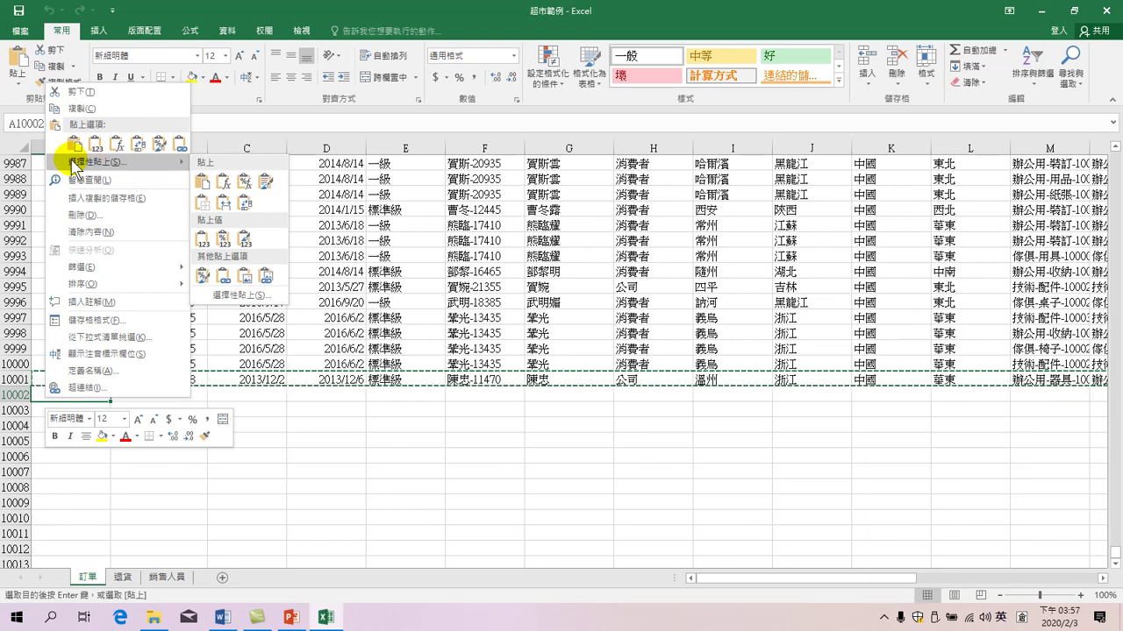
{"action": "left_click", "coordinate": [16, 60]}
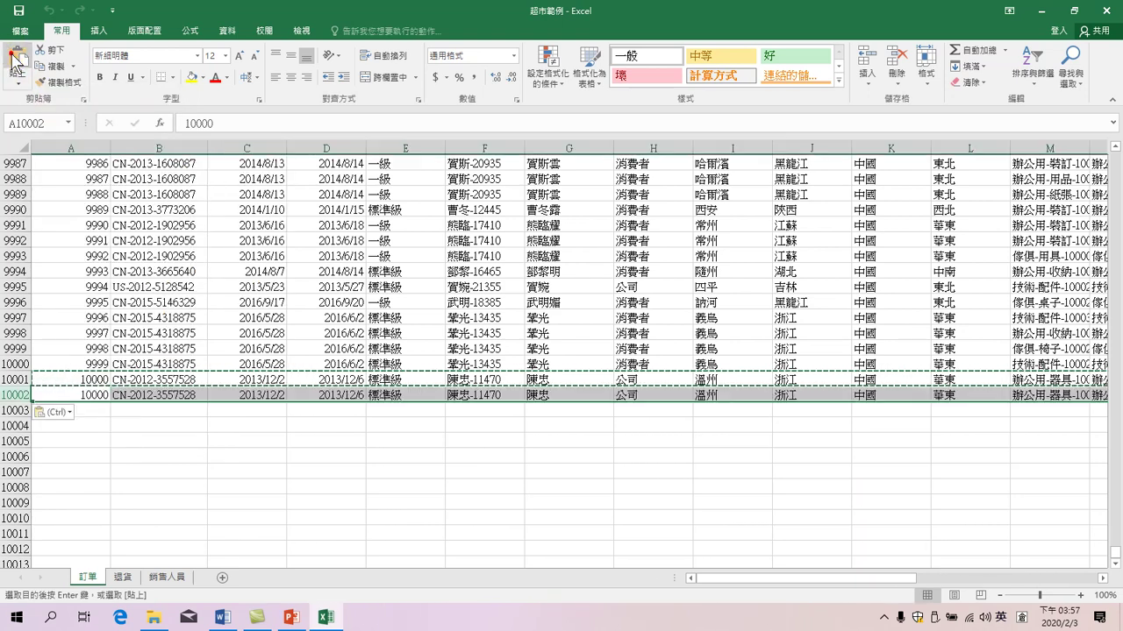
Set the date in cell C10002 to 2017/12/2.
{"action": "left_click", "coordinate": [254, 392]}
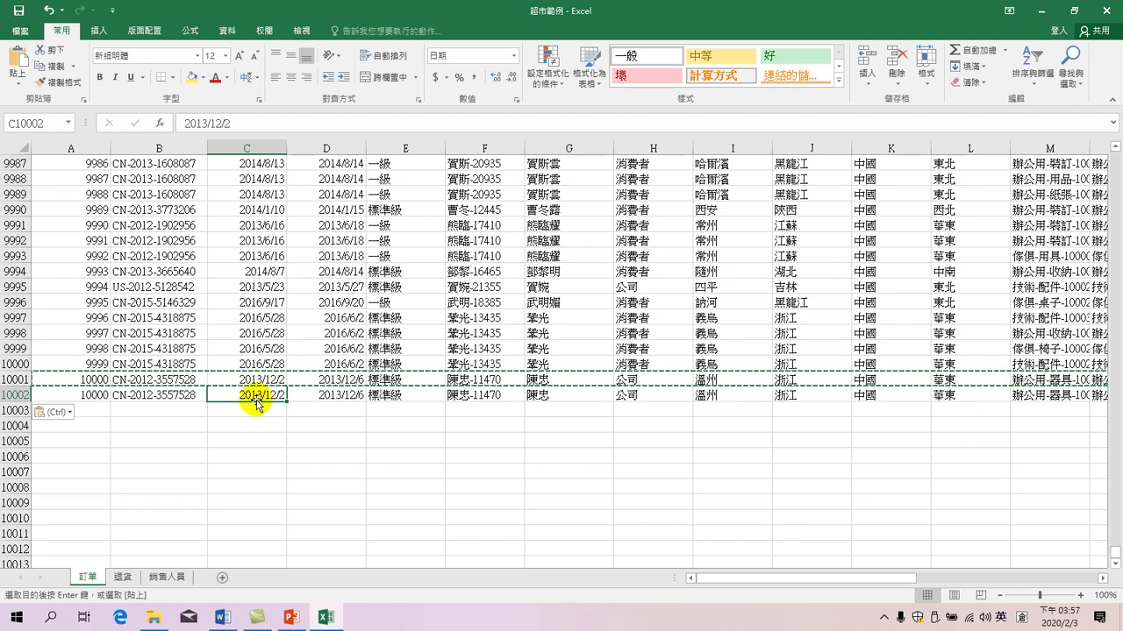
{"action": "left_click", "coordinate": [200, 122]}
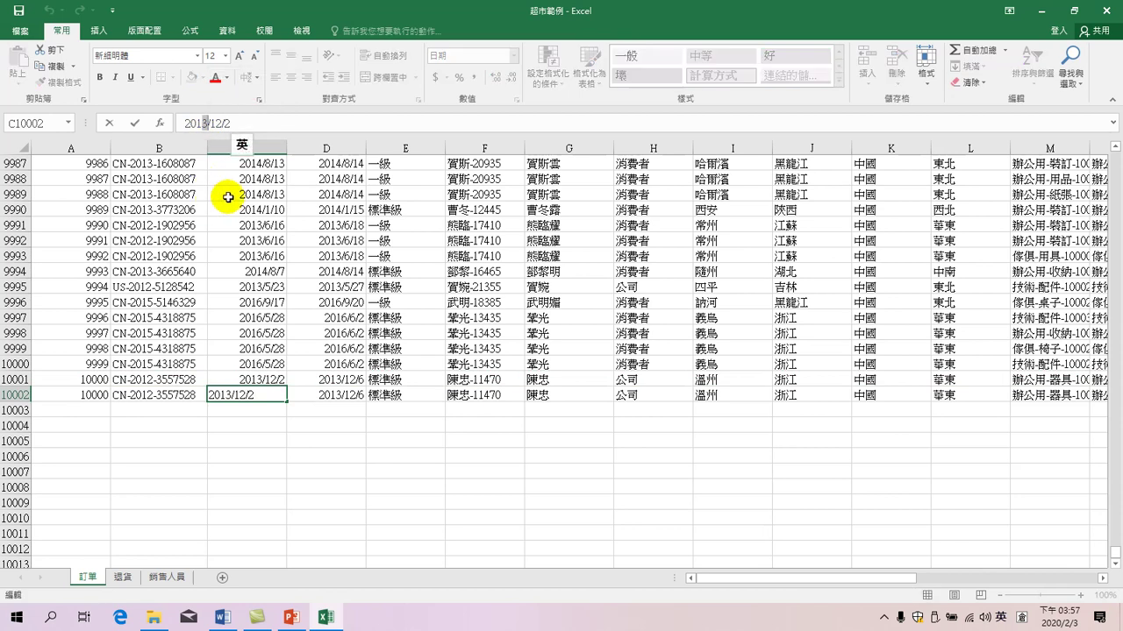
{"action": "key", "text": "Delete"}
{"action": "type", "text": "7"}
{"action": "key", "text": "Return"}
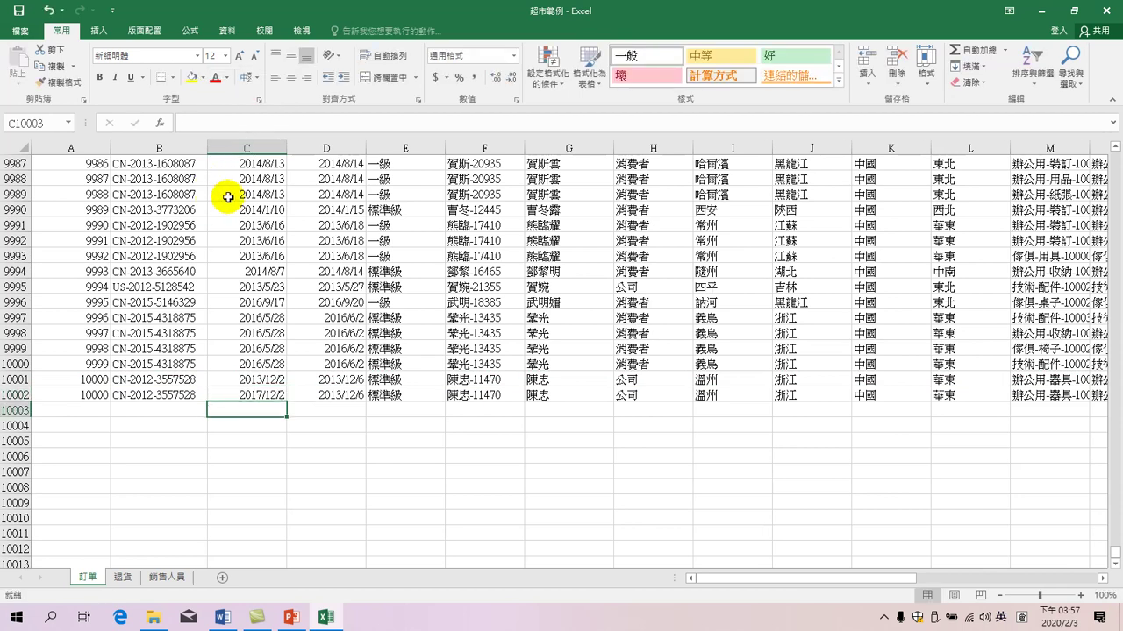
Set the date in cell D10002 to 2017/12/6.
{"action": "left_click", "coordinate": [334, 398]}
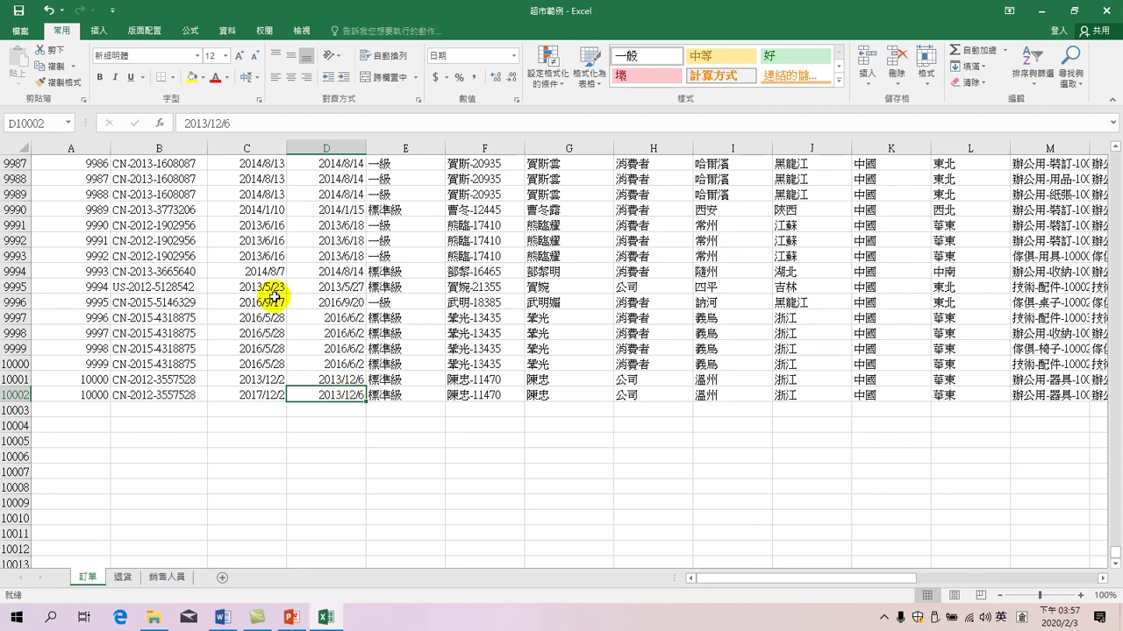
{"action": "left_click", "coordinate": [201, 121]}
{"action": "left_click", "coordinate": [202, 121]}
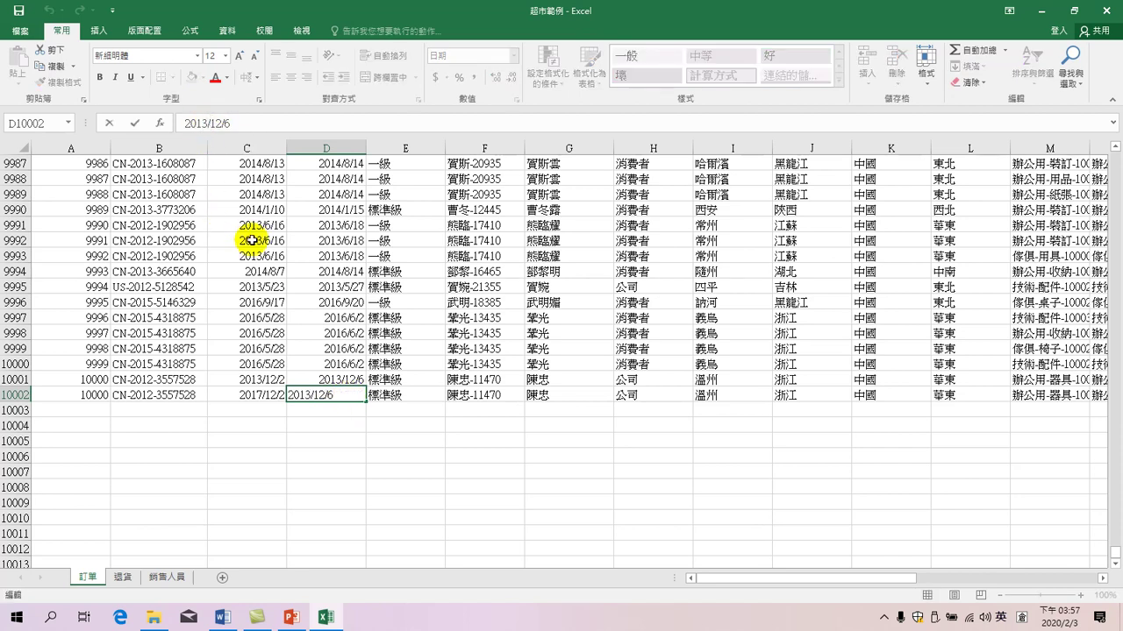
{"action": "key", "text": "BackSpace"}
{"action": "type", "text": "7"}
{"action": "key", "text": "Return"}
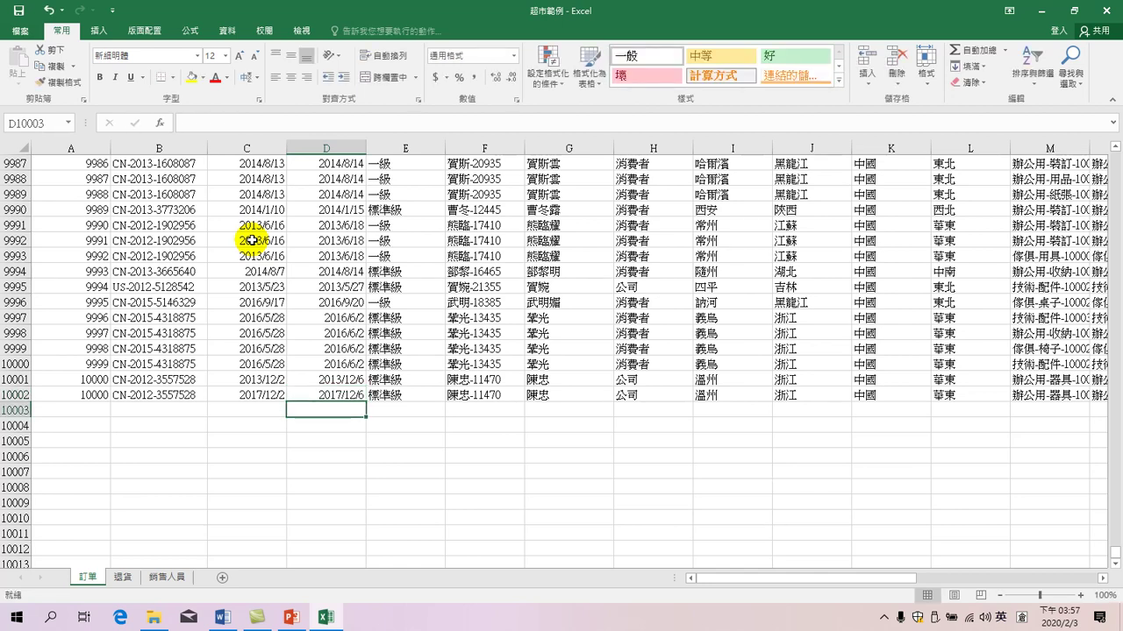
Review the dates in C10002 and D10002 and the numeric values in columns Q to T of that row.
{"action": "left_click", "coordinate": [242, 395]}
{"action": "left_click", "coordinate": [298, 396], "text": "shift"}
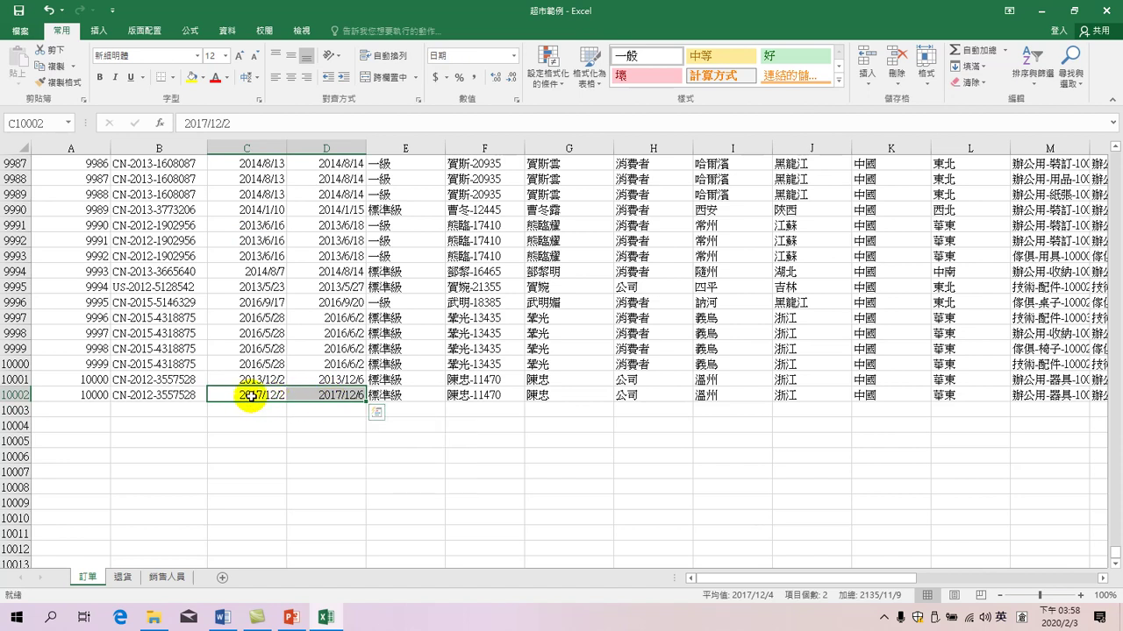
{"action": "left_click", "coordinate": [251, 397]}
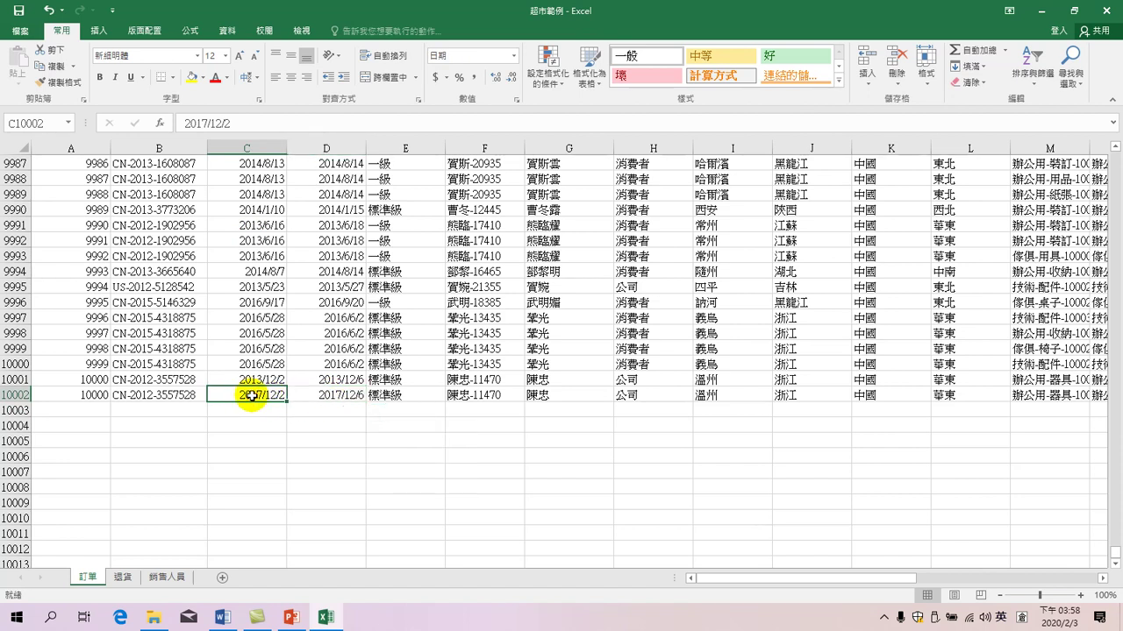
{"action": "left_click", "coordinate": [325, 396]}
{"action": "left_click", "coordinate": [326, 396]}
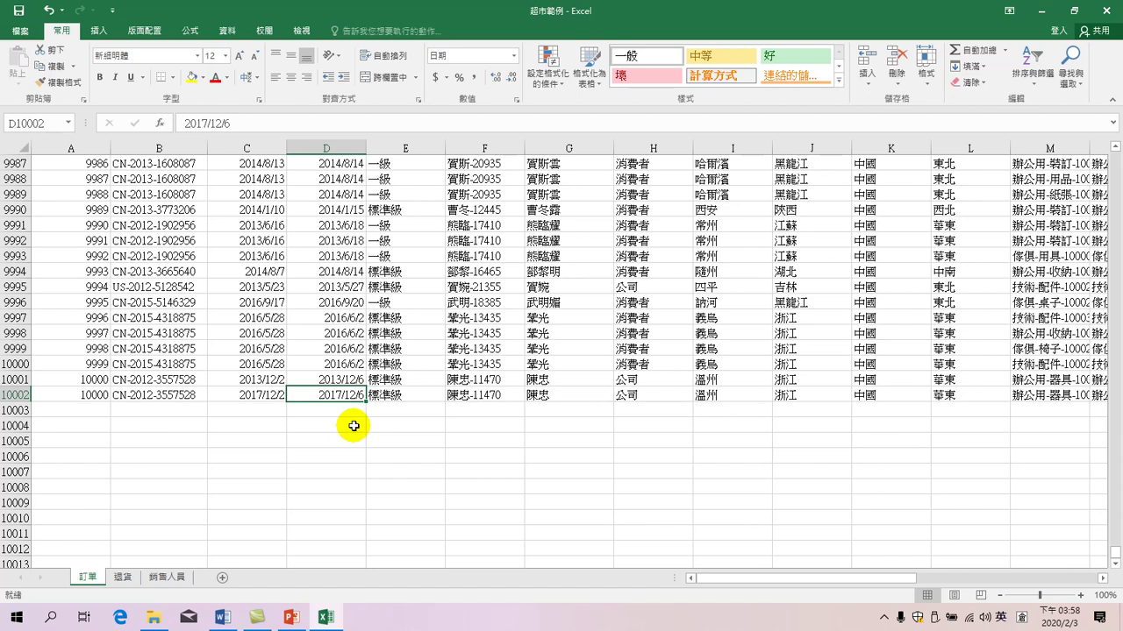
{"action": "left_click_drag", "start_coordinate": [765, 578], "coordinate": [1103, 558]}
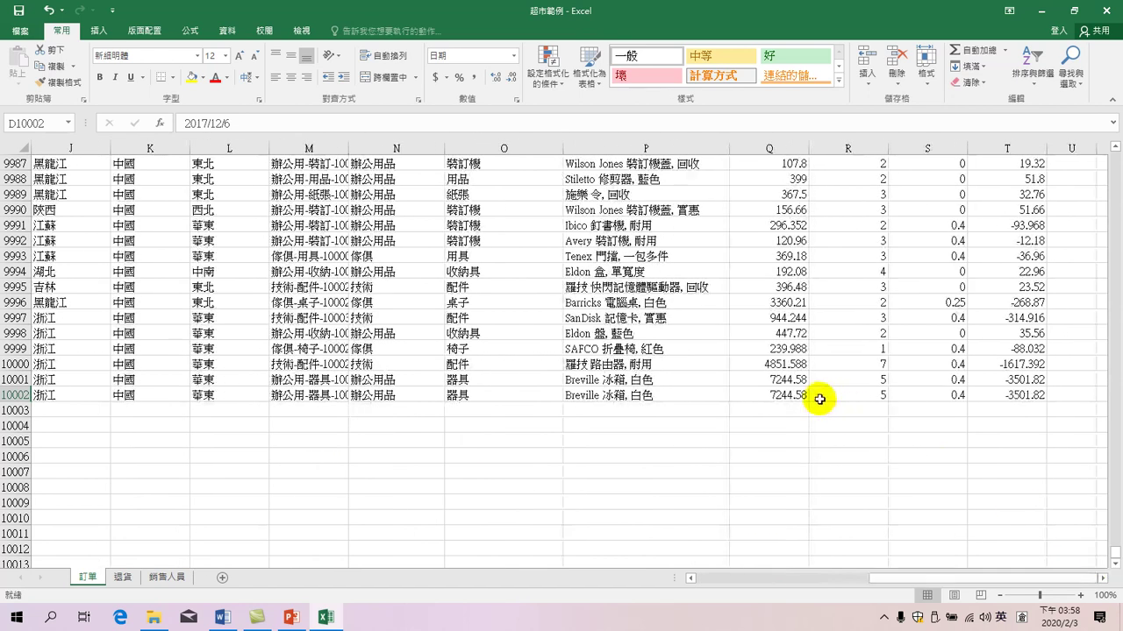
Set the profit value in cell T10002 to 5000, then save and close the workbook.
{"action": "left_click", "coordinate": [782, 392]}
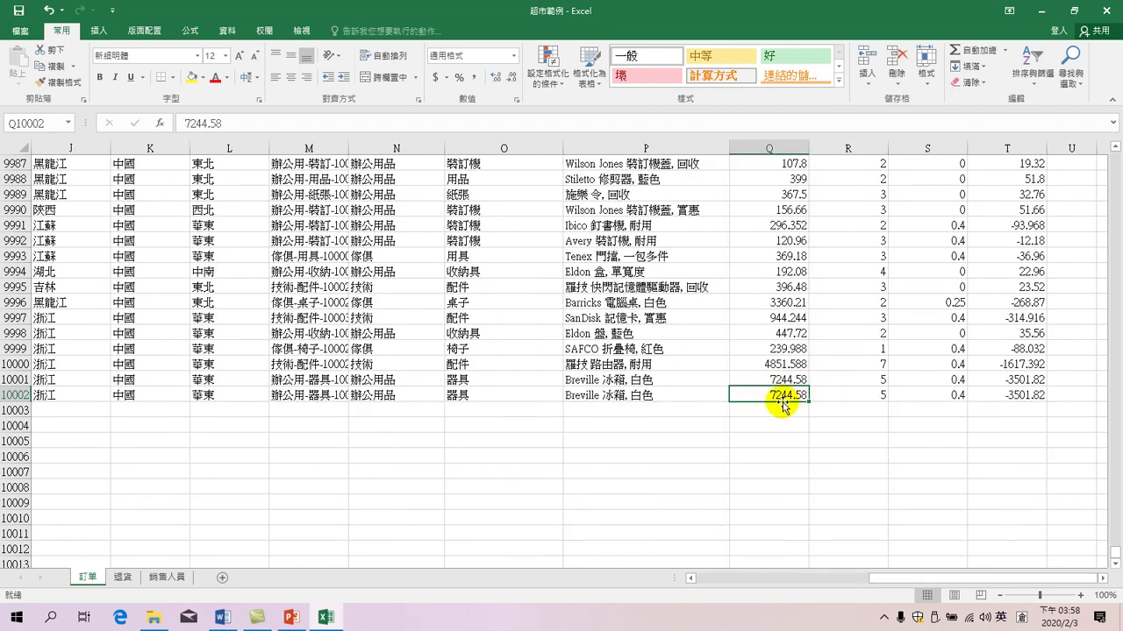
{"action": "left_click", "coordinate": [1021, 396]}
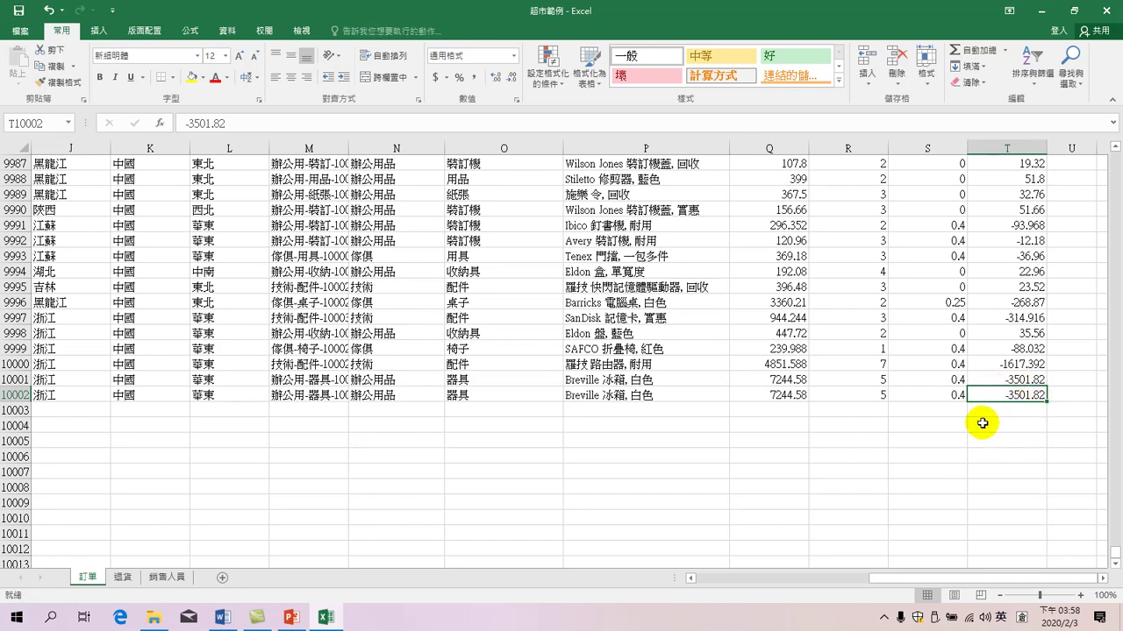
{"action": "type", "text": "5000"}
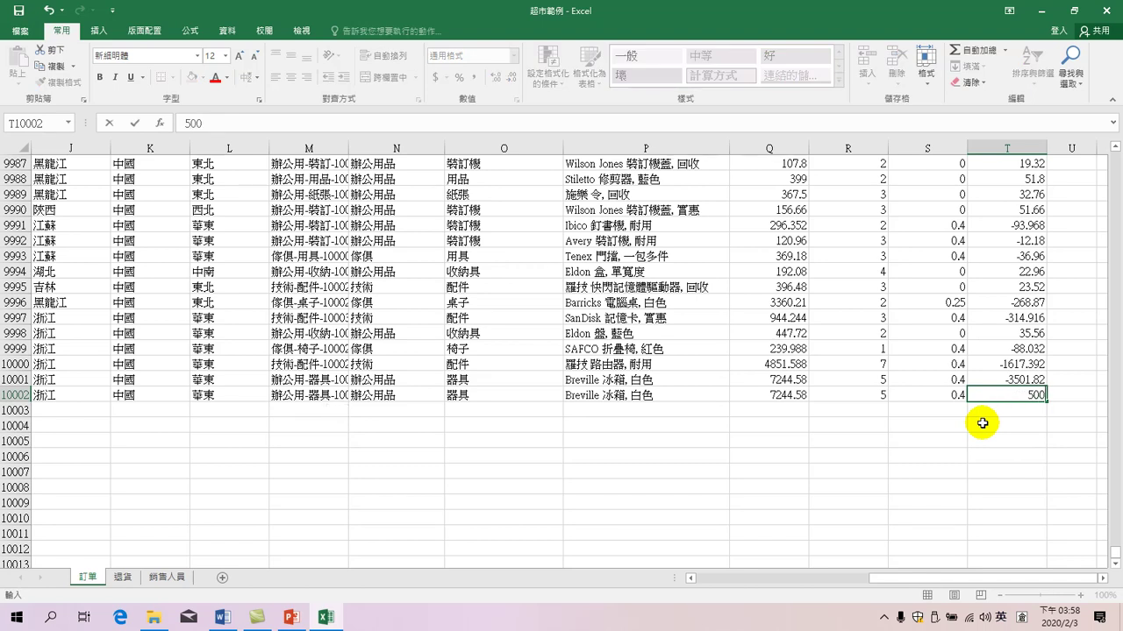
{"action": "key", "text": "Return"}
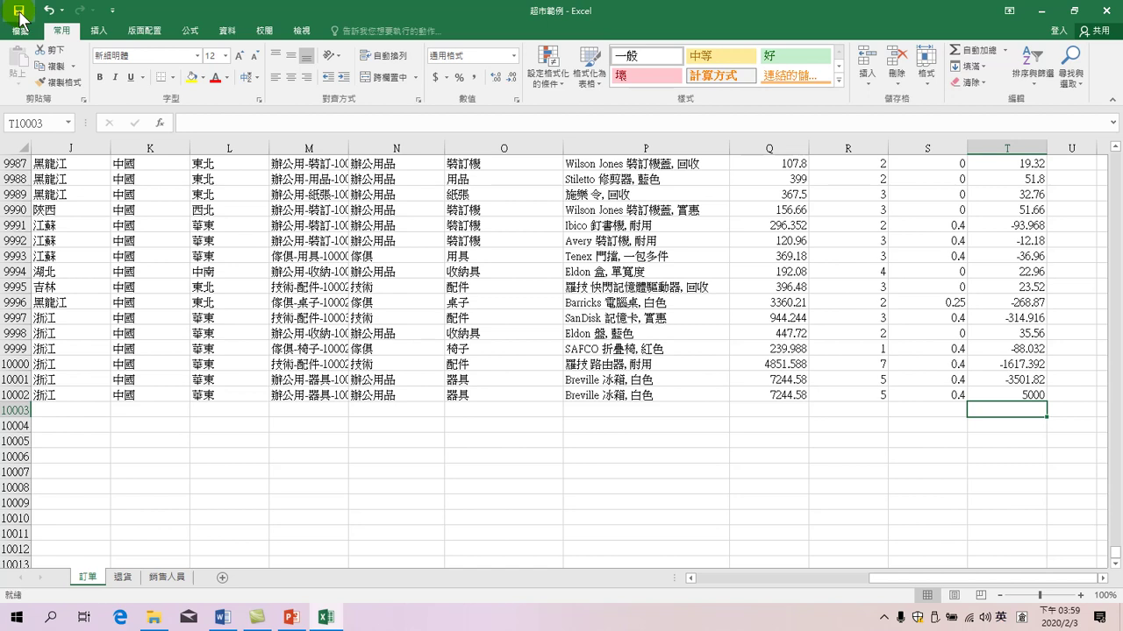
{"action": "left_click", "coordinate": [1107, 10]}
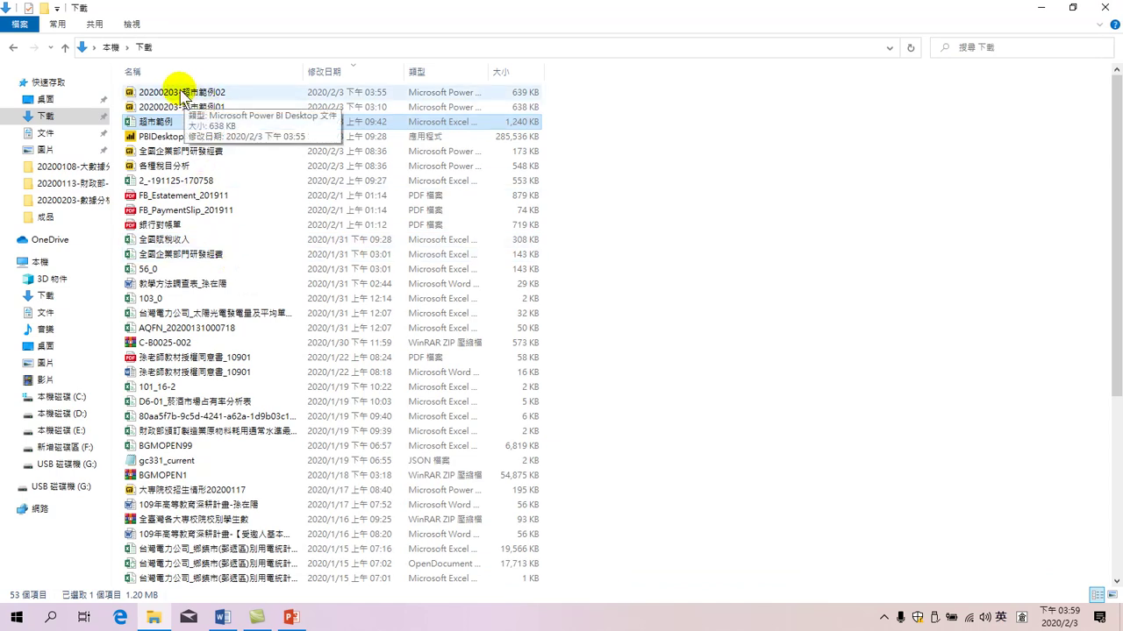
Open the report 20200203-超市範例02 in Power BI Desktop and dismiss the welcome form and sign-in dialog.
{"action": "left_click", "coordinate": [185, 91]}
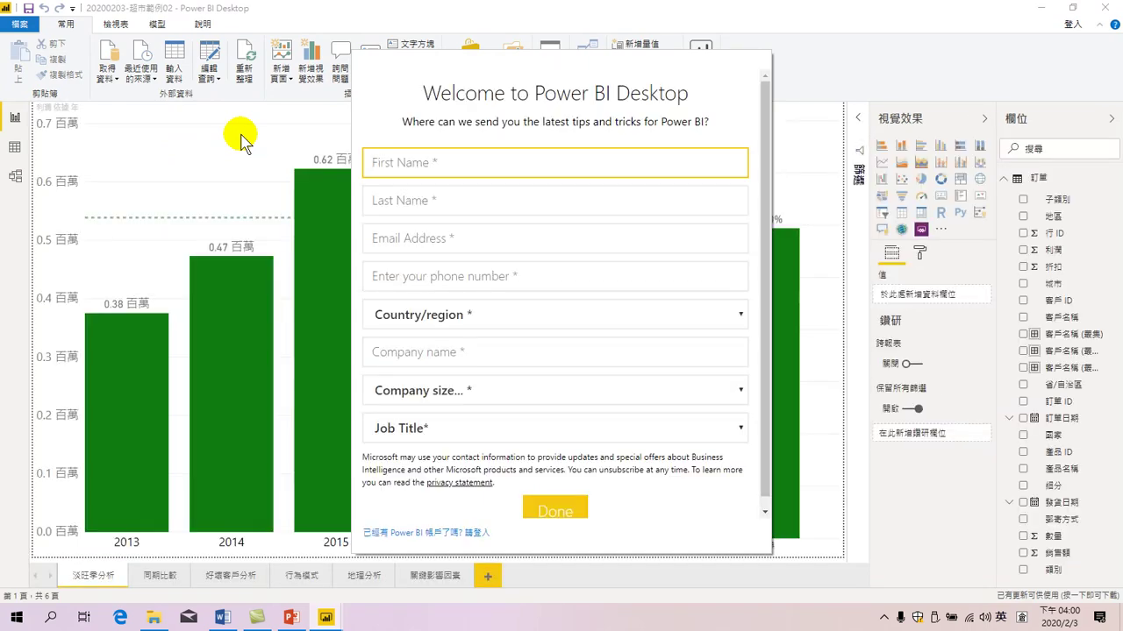
{"action": "left_click", "coordinate": [416, 533]}
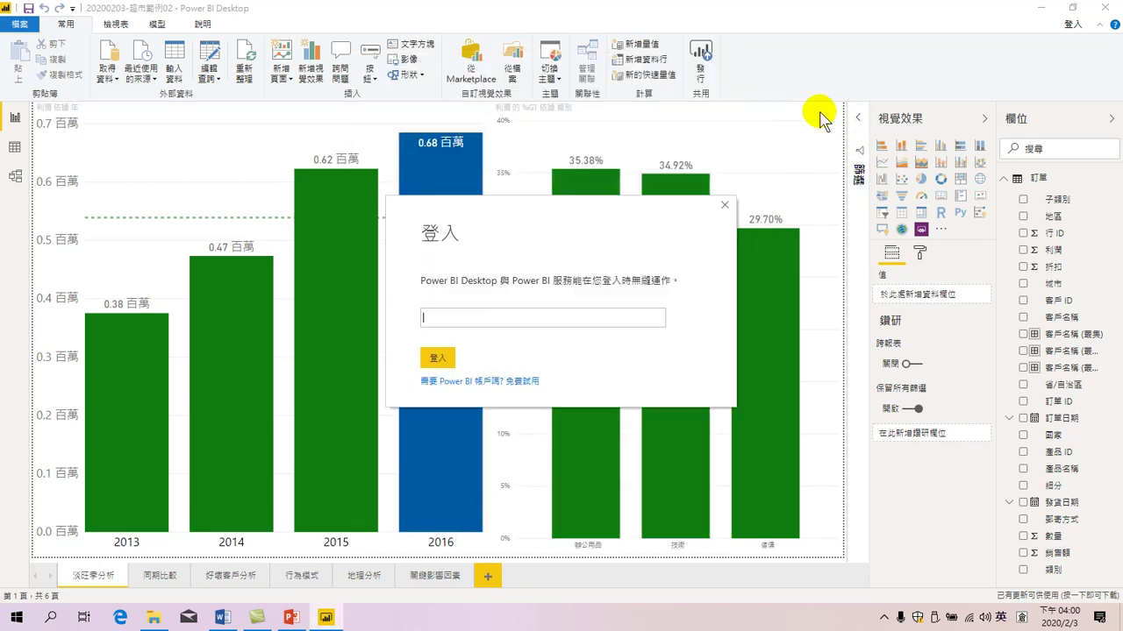
{"action": "left_click", "coordinate": [725, 205]}
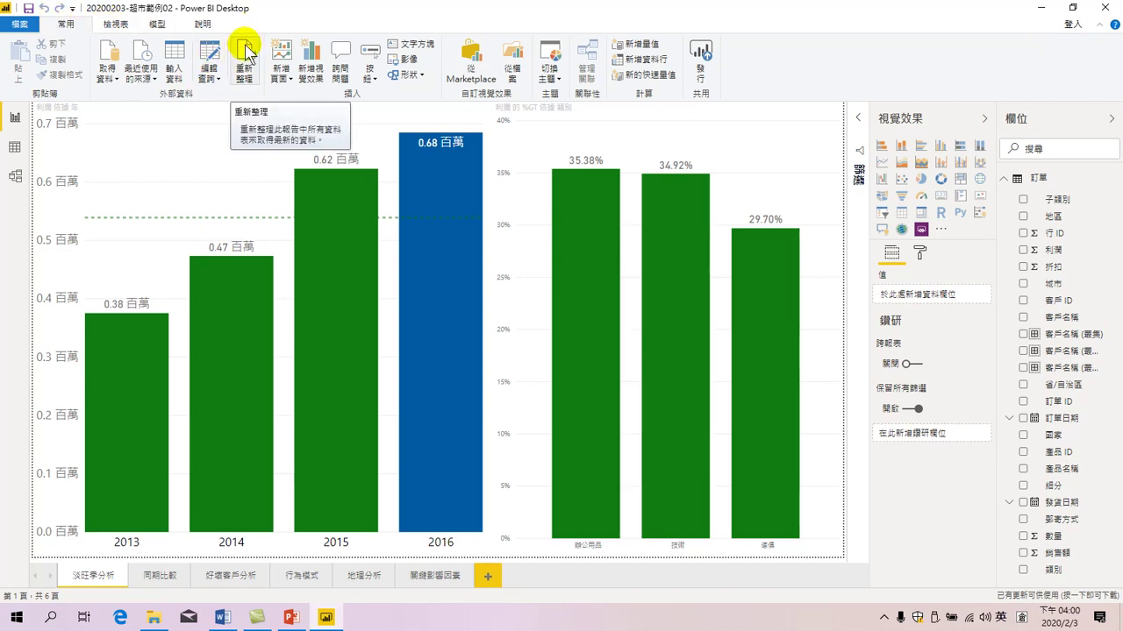
Refresh the report's data and check the 2017 bar in the yearly profit chart.
{"action": "left_click", "coordinate": [244, 60]}
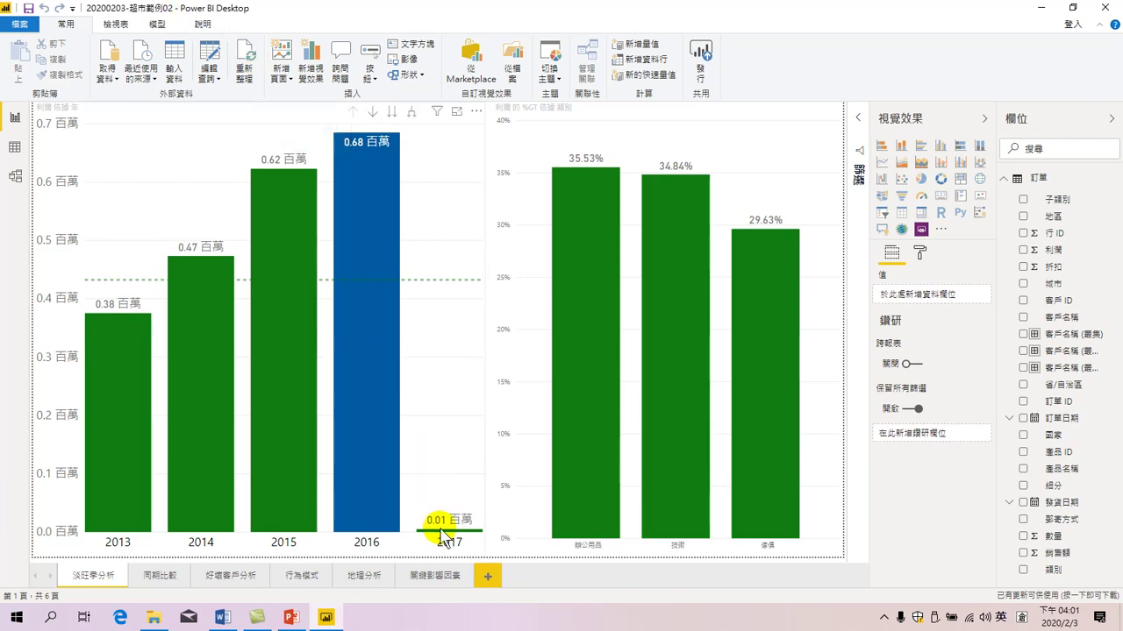
{"action": "mouse_move", "coordinate": [448, 539]}
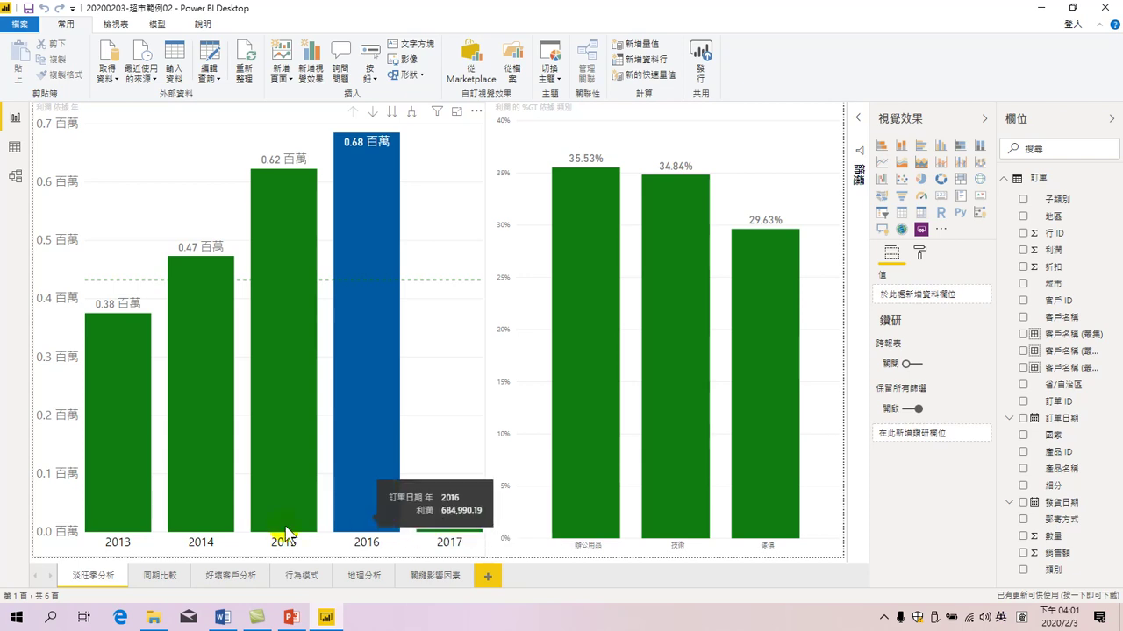
Add 2017 to the year slicer selection on the 同期比較 page and check its December point in the line chart.
{"action": "left_click", "coordinate": [159, 578]}
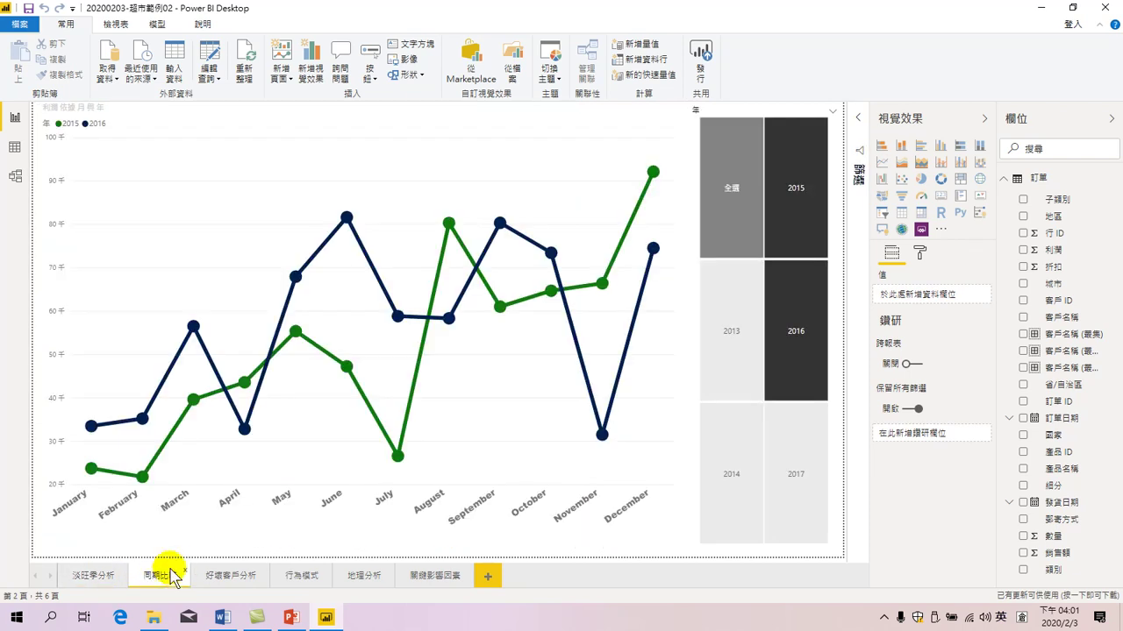
{"action": "left_click", "coordinate": [801, 478]}
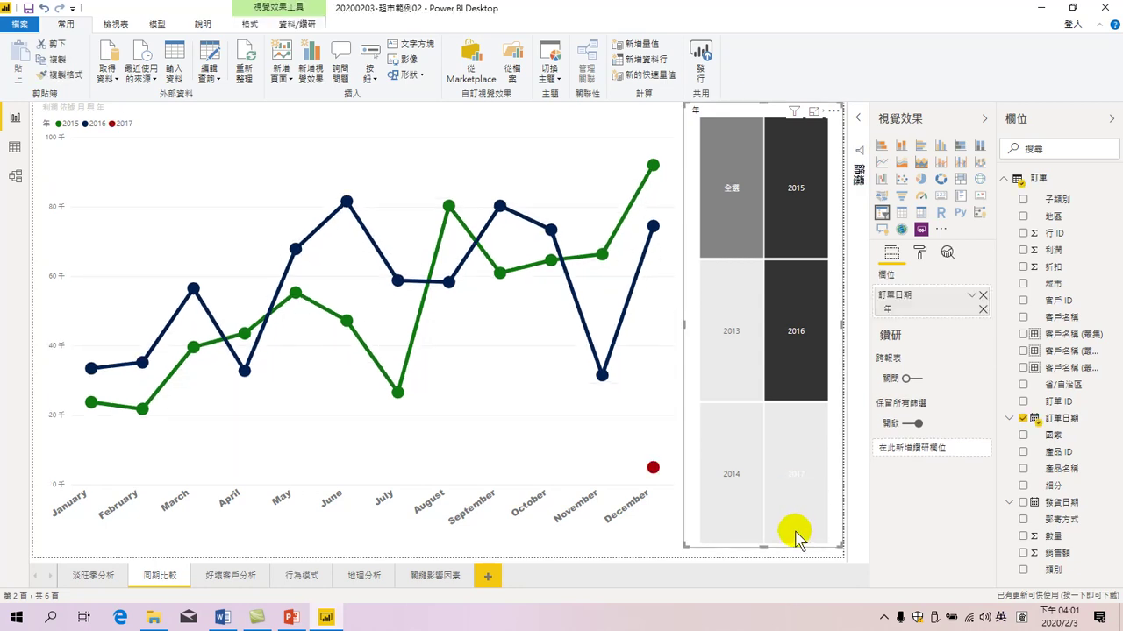
{"action": "mouse_move", "coordinate": [658, 476]}
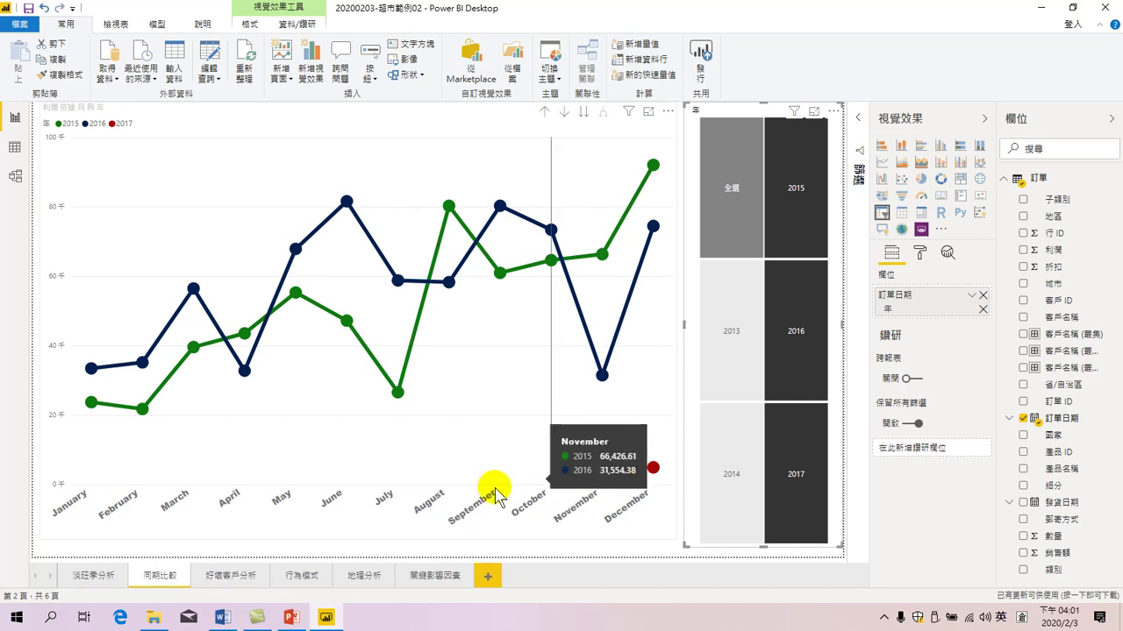
Review the 好壞客戶分析 page and the 2017 bubble in the scatter chart on the 行為模式 page.
{"action": "left_click", "coordinate": [230, 577]}
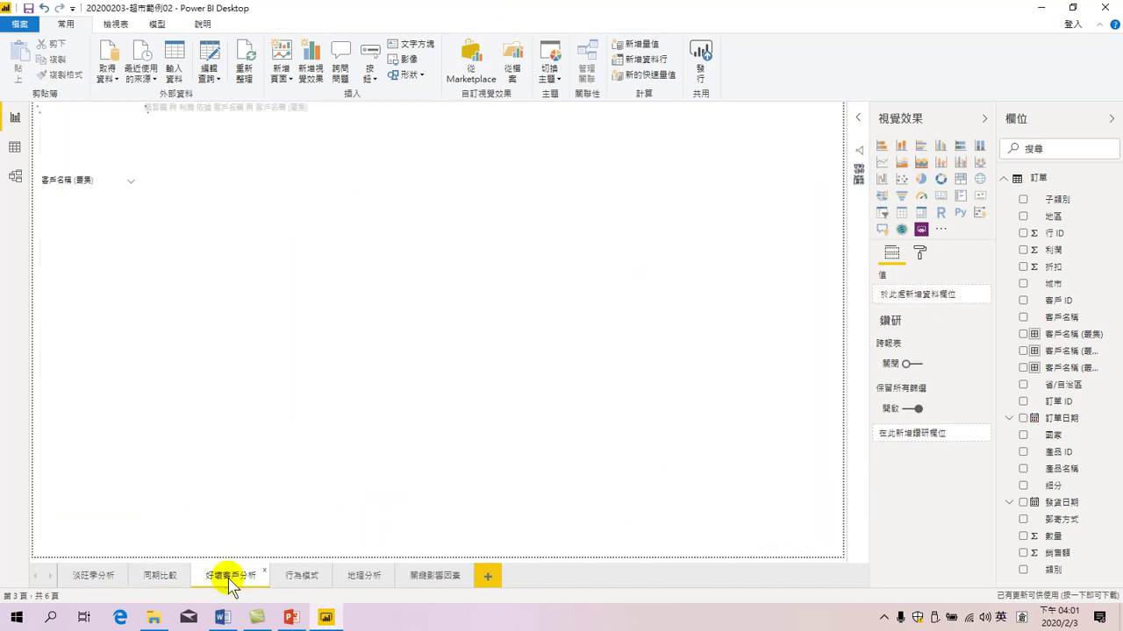
{"action": "left_click", "coordinate": [300, 576]}
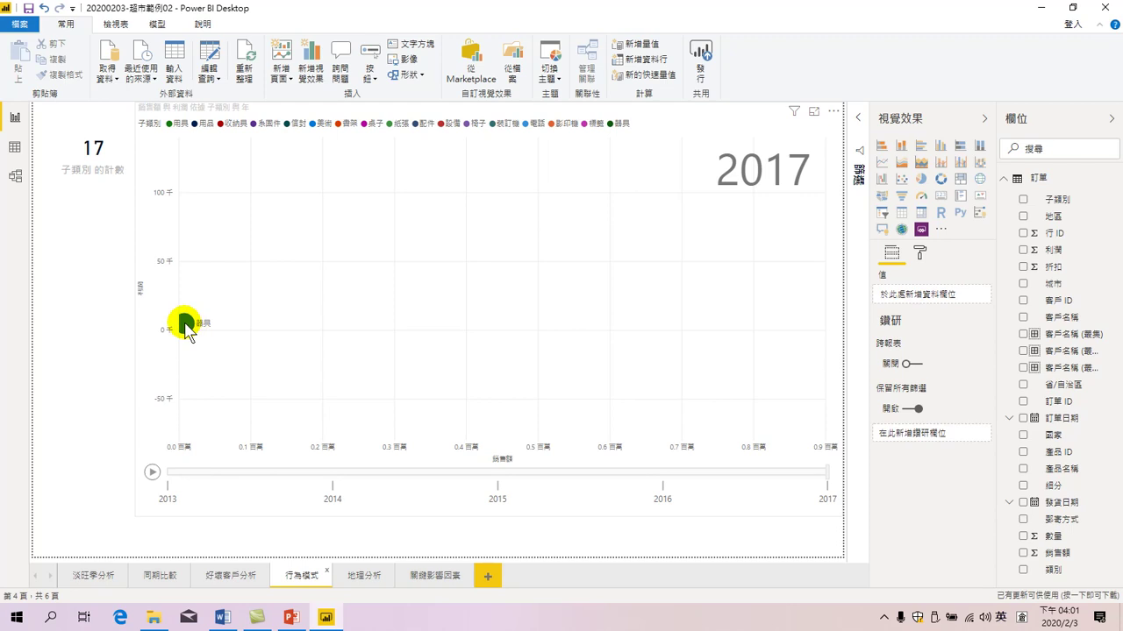
{"action": "mouse_move", "coordinate": [185, 326]}
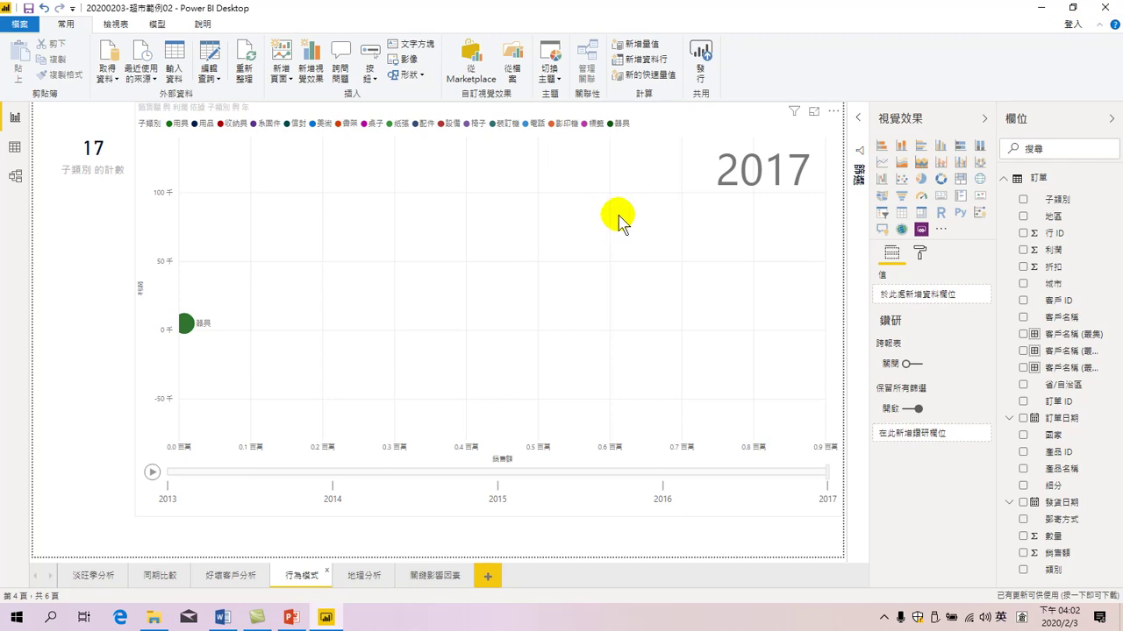
Close the Power BI report and save its changes.
{"action": "left_click", "coordinate": [1110, 10]}
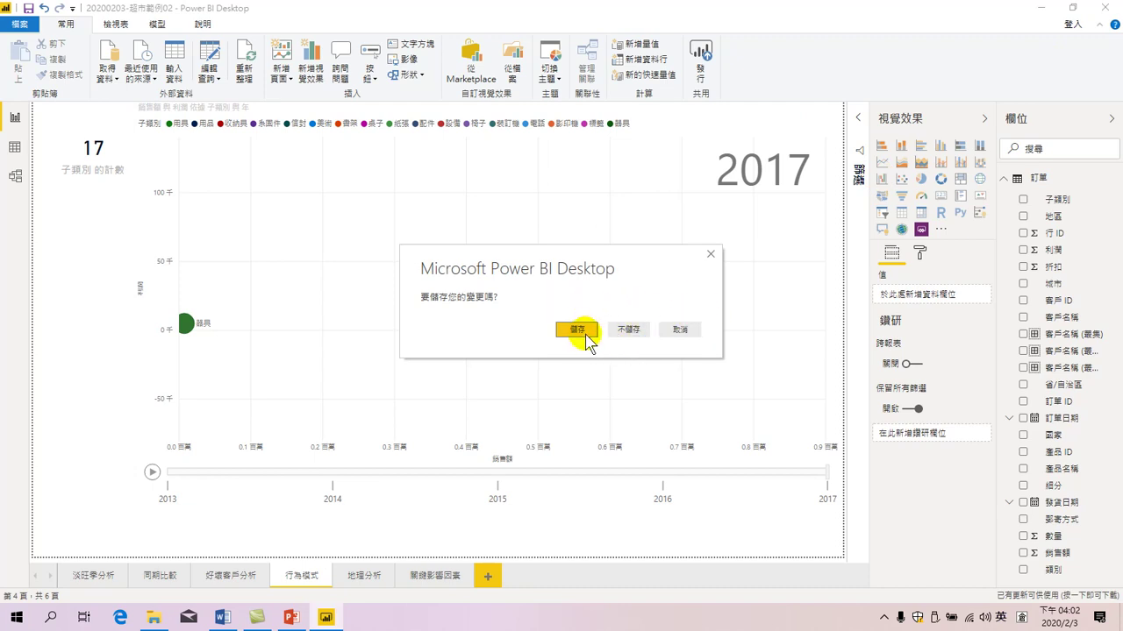
{"action": "left_click", "coordinate": [576, 327]}
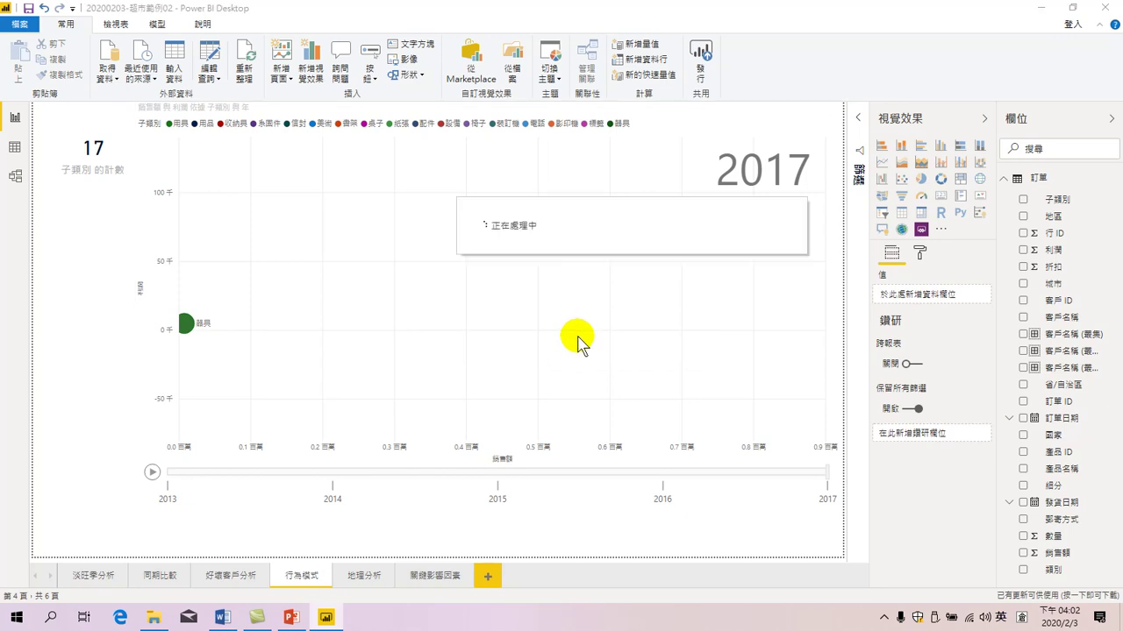
{"action": "key", "text": "alt+Tab"}
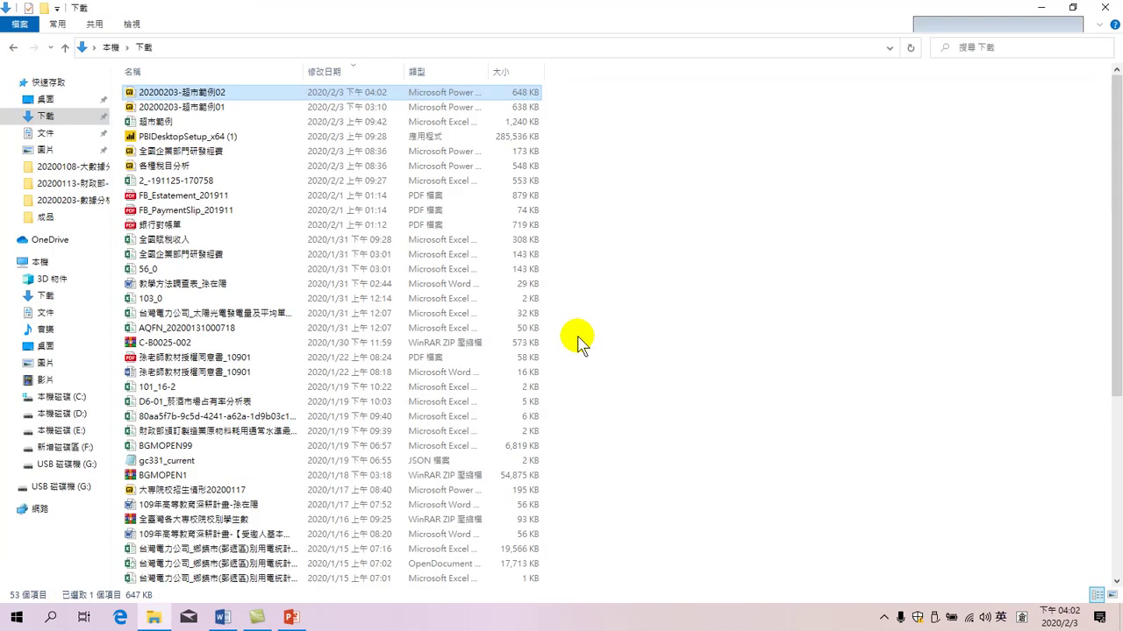
Reopen the 超市範例 workbook in Excel and delete the 2017 order in row 10002 of the 訂單 sheet.
{"action": "double_click", "coordinate": [162, 122]}
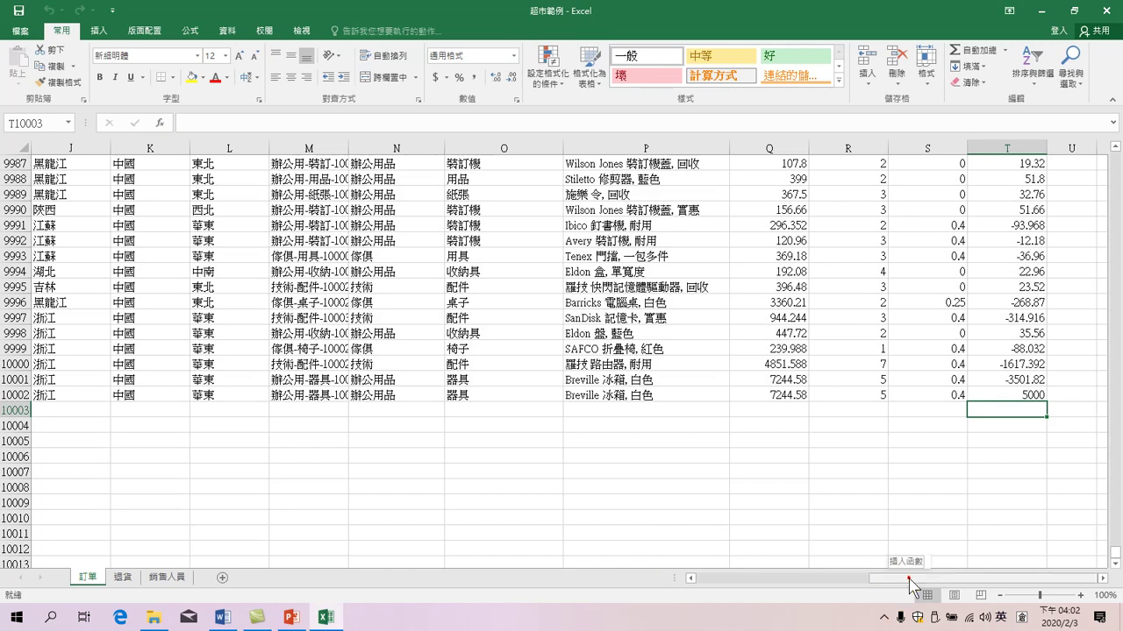
{"action": "left_click_drag", "start_coordinate": [909, 584], "coordinate": [369, 579]}
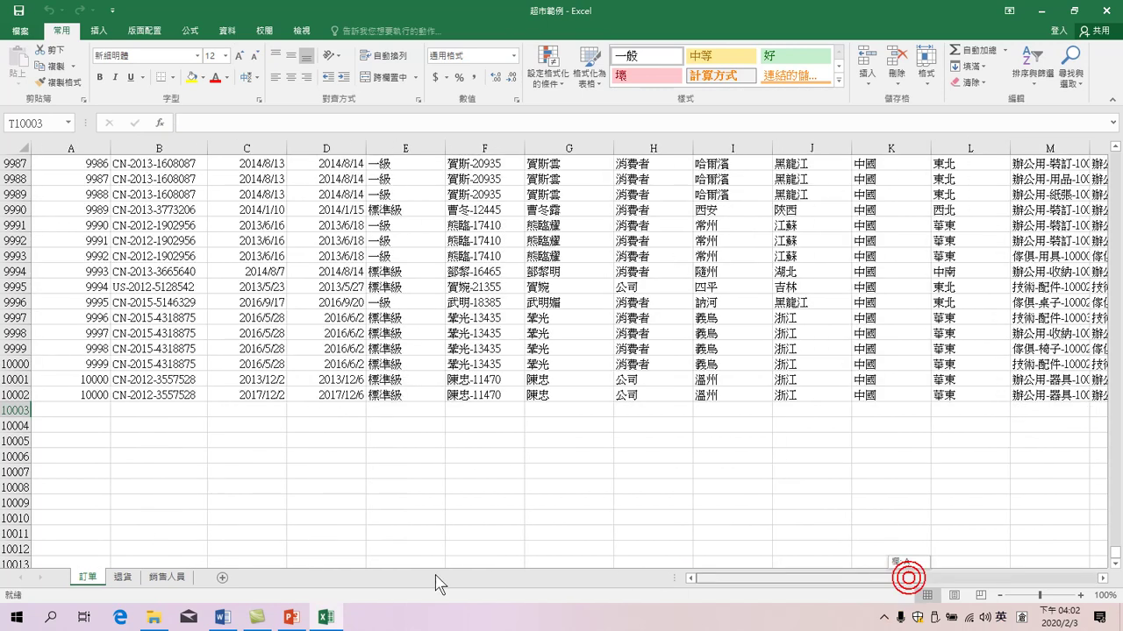
{"action": "right_click", "coordinate": [18, 395]}
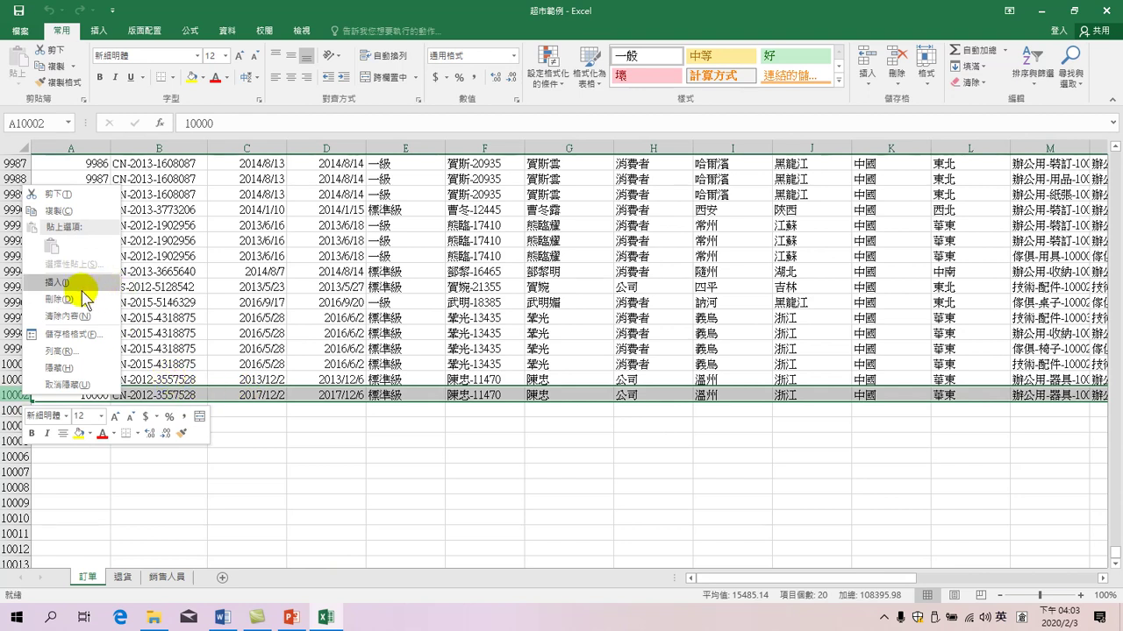
{"action": "left_click", "coordinate": [77, 300]}
{"action": "left_click", "coordinate": [197, 319]}
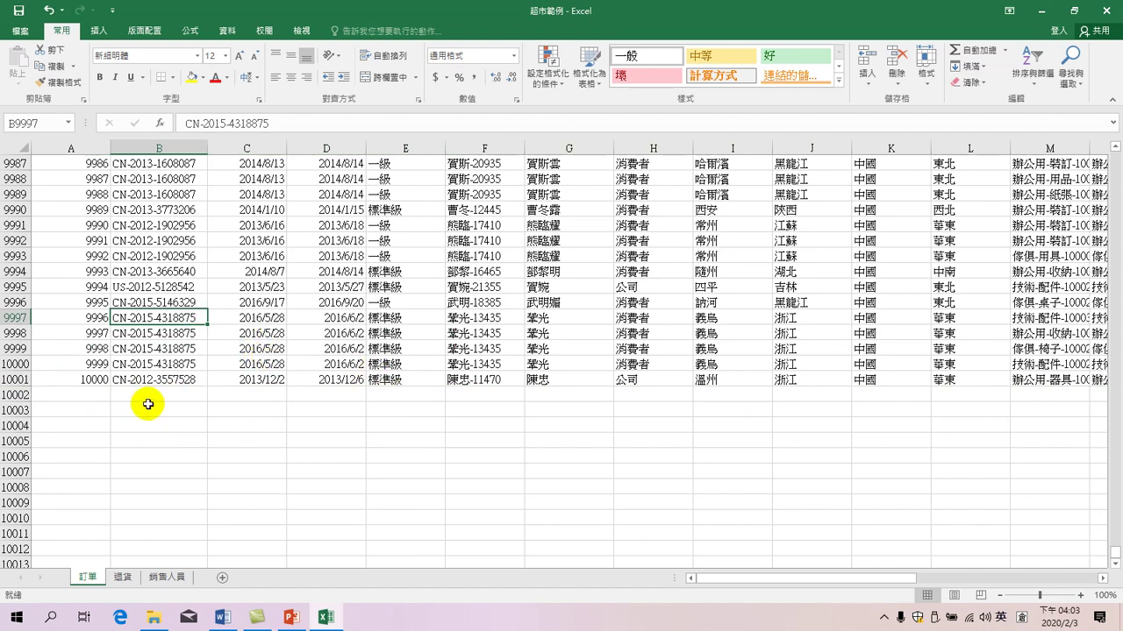
Save and close the 超市範例 workbook.
{"action": "left_click", "coordinate": [20, 12]}
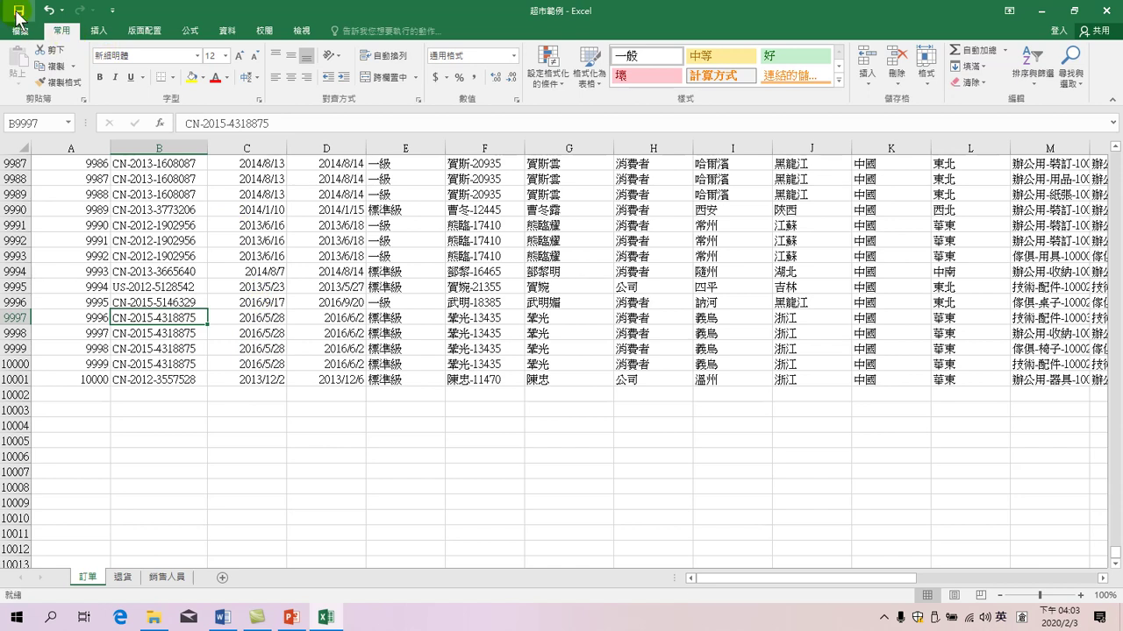
{"action": "left_click", "coordinate": [1103, 19]}
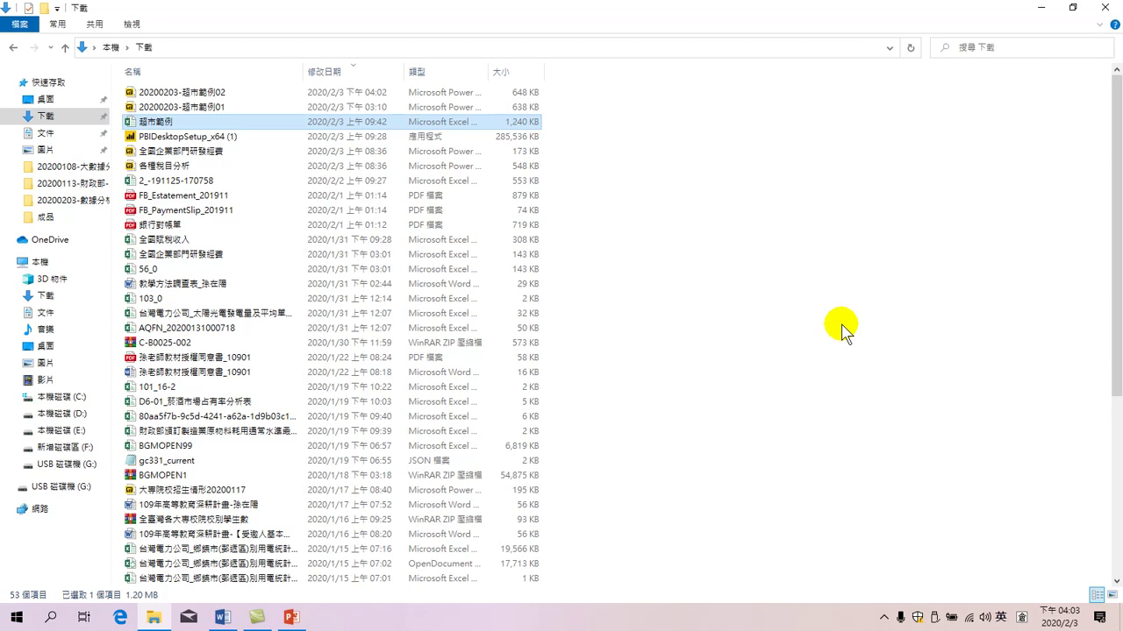
Reopen the report 20200203-超市範例02 in Power BI Desktop and dismiss the welcome form and sign-in dialog.
{"action": "double_click", "coordinate": [176, 92]}
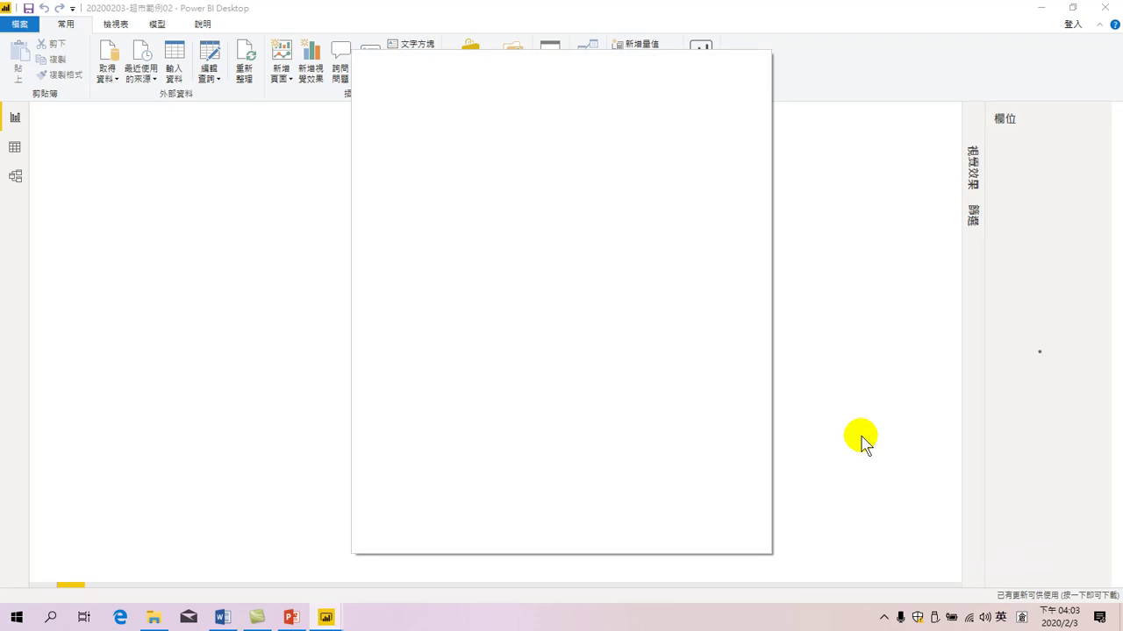
{"action": "left_click", "coordinate": [423, 534]}
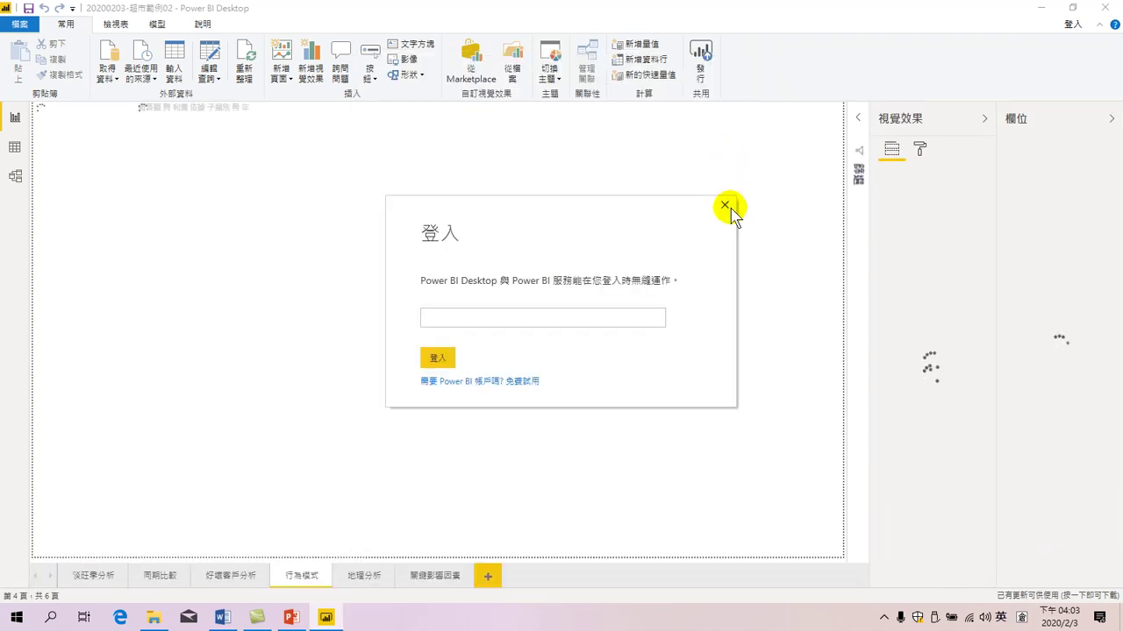
{"action": "left_click", "coordinate": [725, 206]}
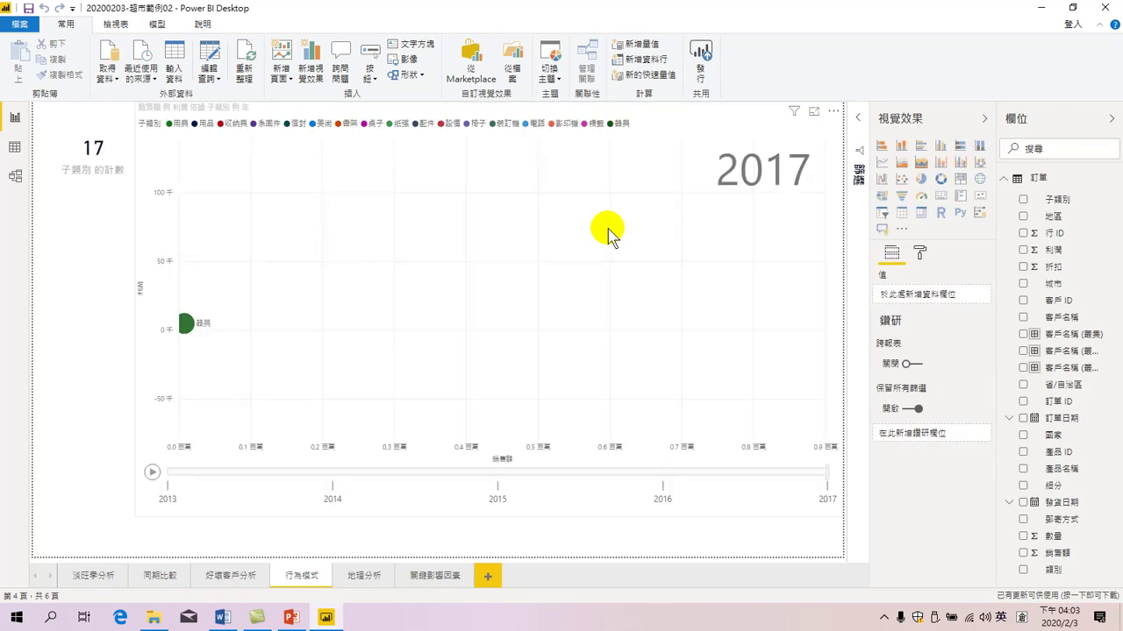
Refresh the report's data from the edited workbook while viewing the 淡旺季分析 page.
{"action": "left_click", "coordinate": [88, 577]}
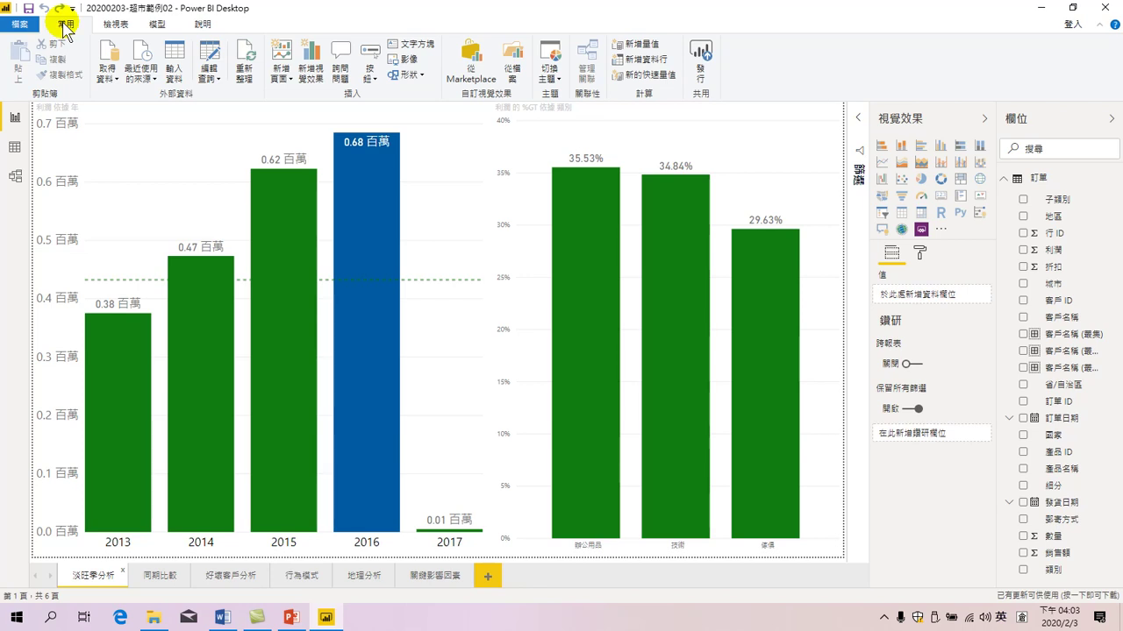
{"action": "left_click", "coordinate": [247, 59]}
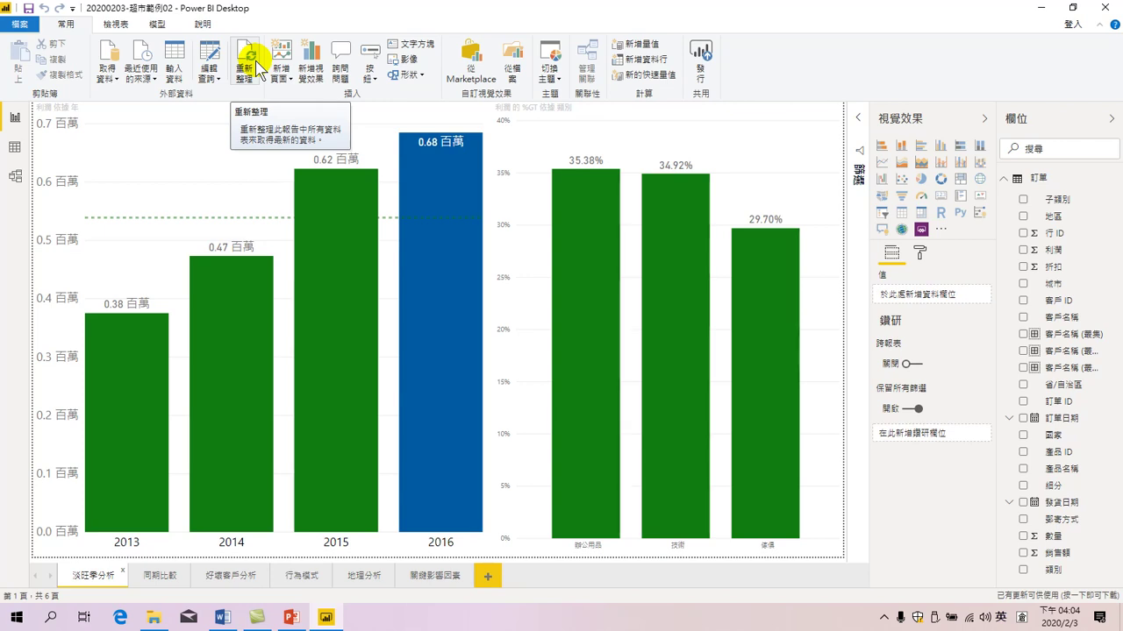
{"action": "left_click", "coordinate": [256, 68]}
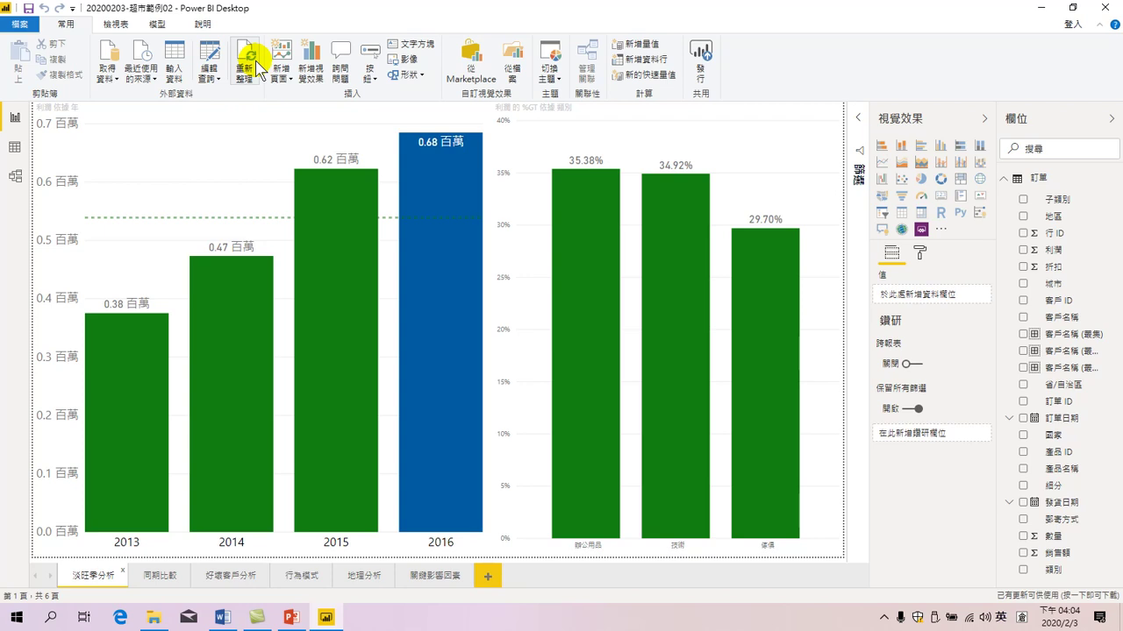